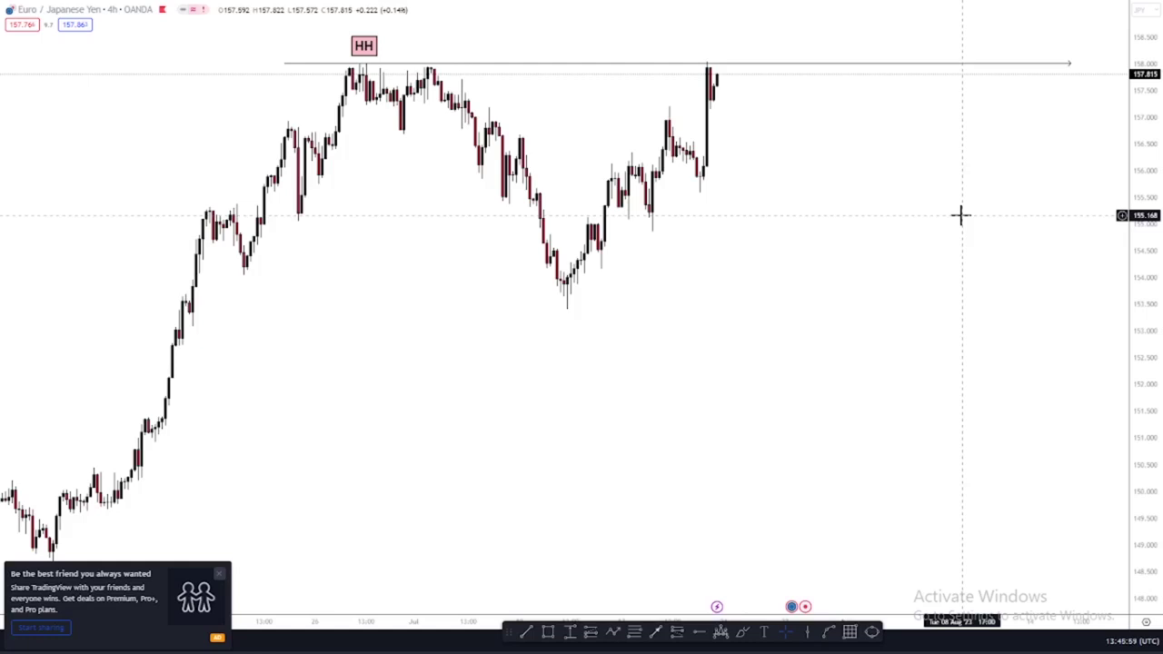
- Draw a path from the March HL low up to the HH near 151.6 and down to the next HL
scroll(961, 215, down, 5)
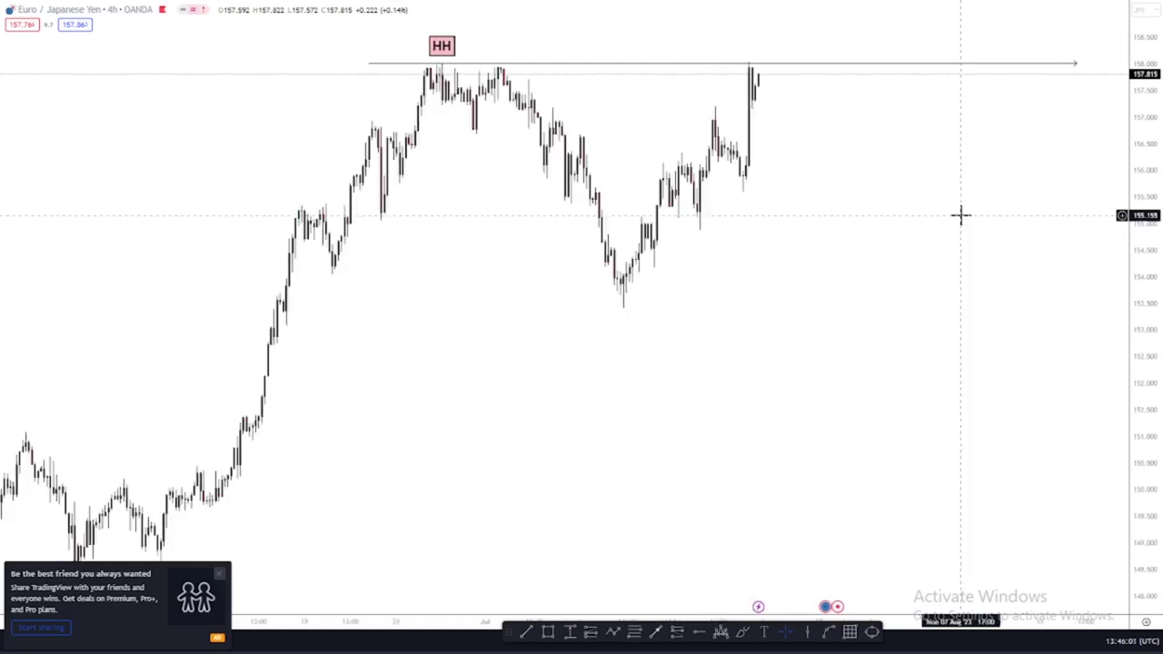
drag(467, 276, 761, 228)
drag(355, 220, 576, 177)
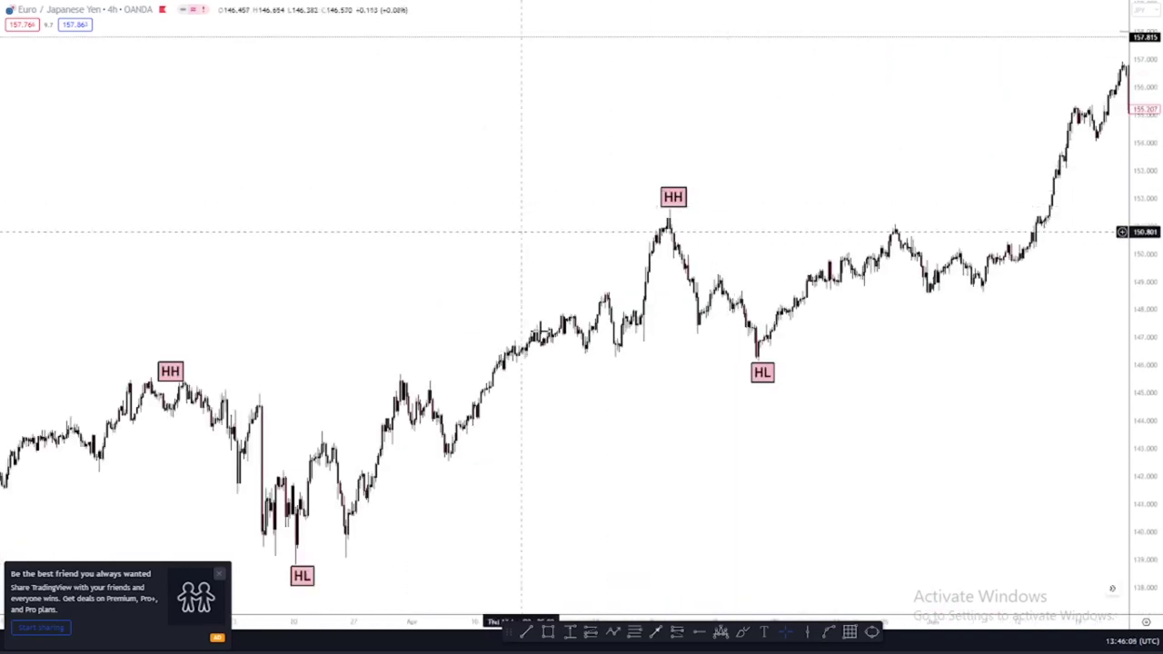
click(614, 632)
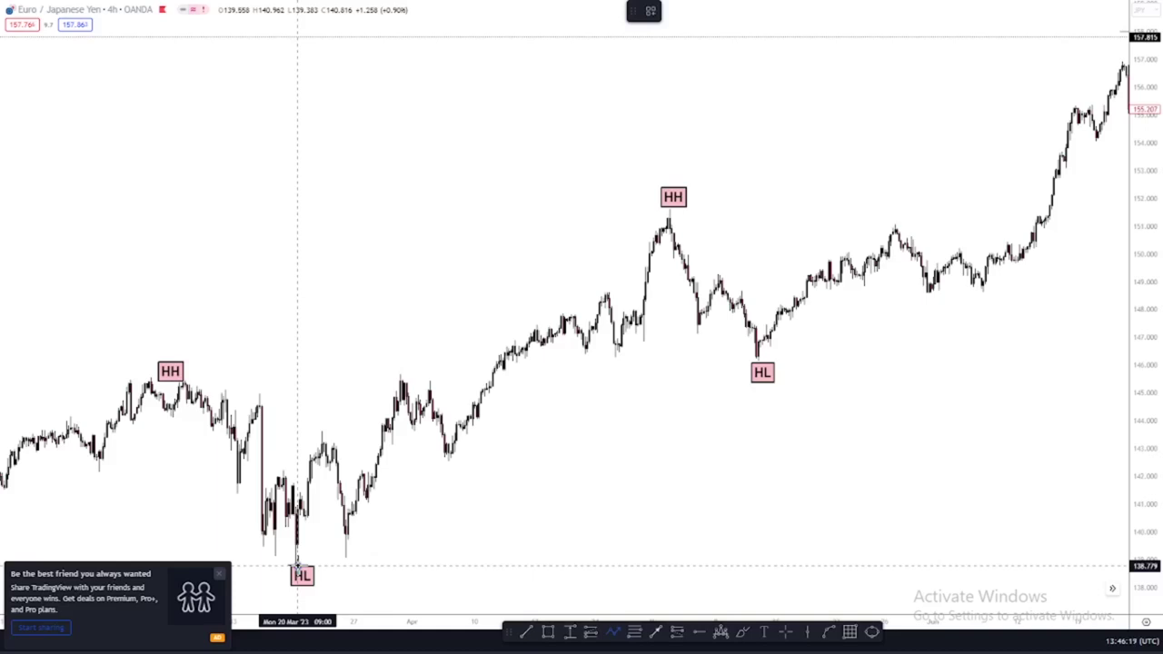
mouse_move(297, 563)
mouse_down()
mouse_move(597, 299)
mouse_move(649, 221)
mouse_move(670, 209)
mouse_up()
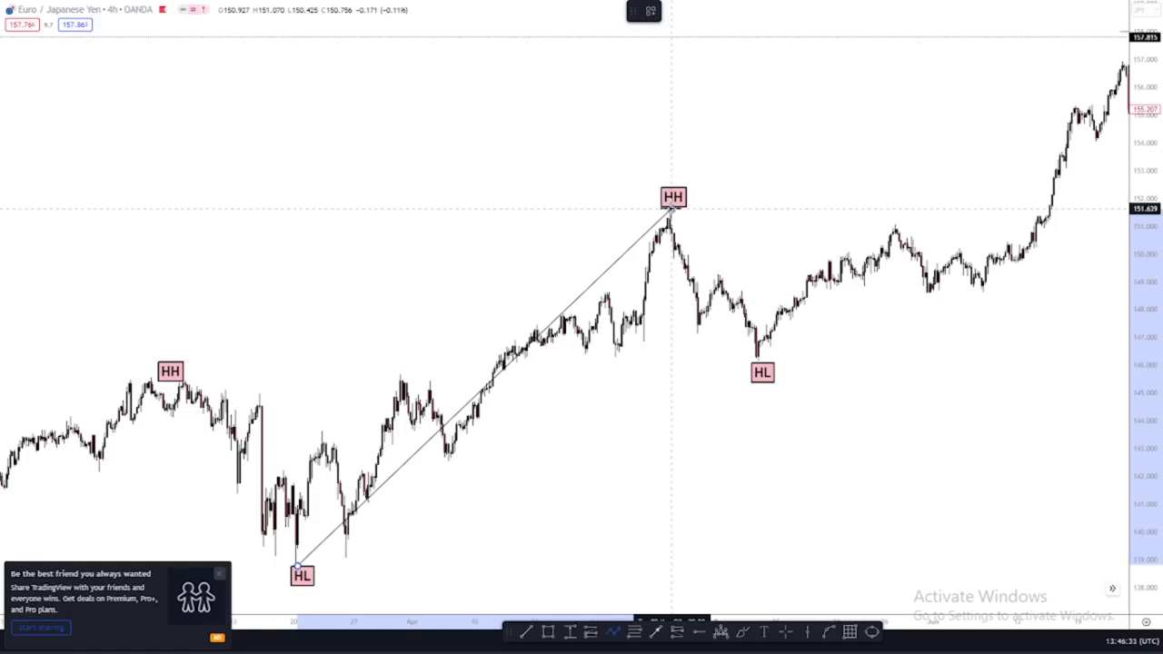
click(670, 209)
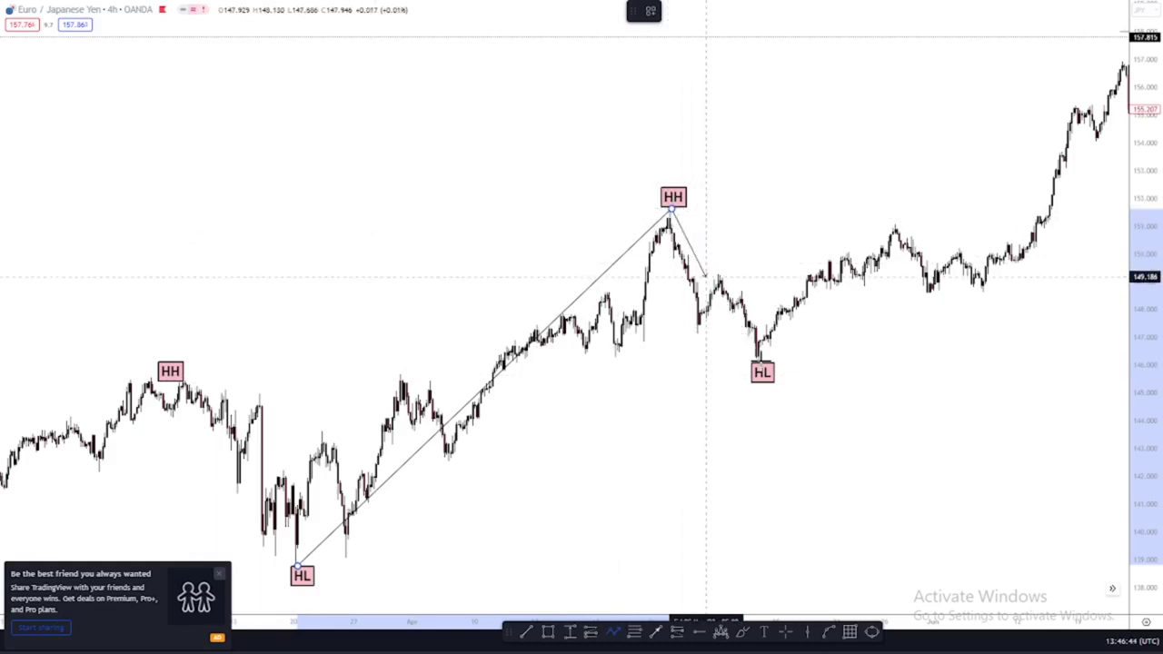
click(759, 360)
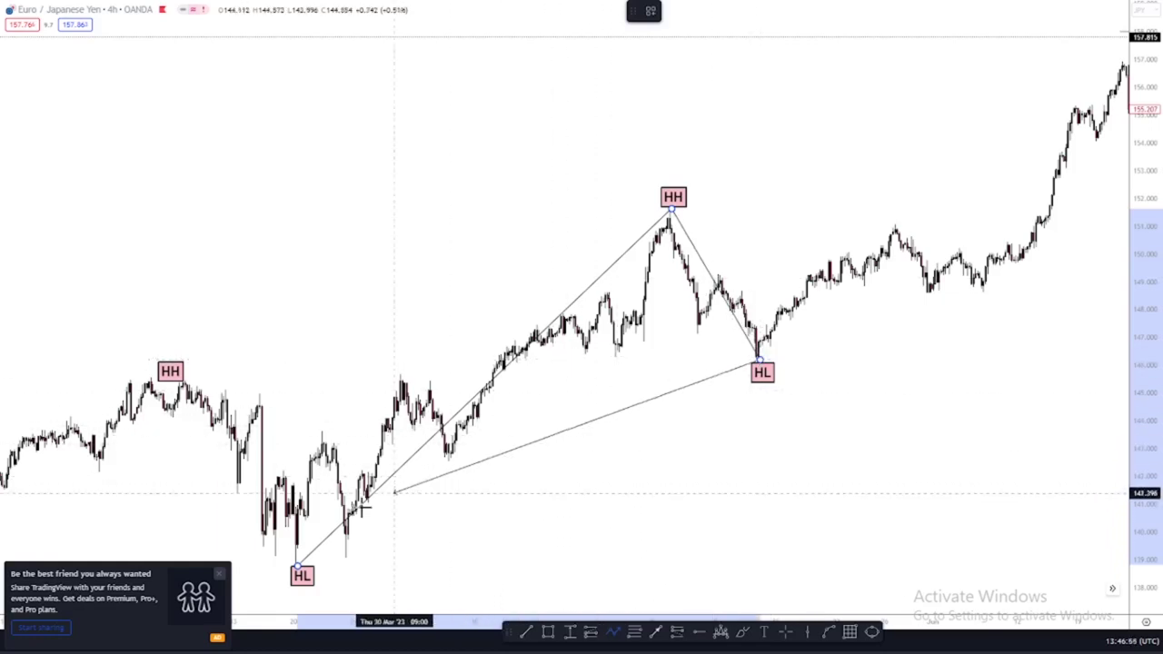
click(300, 563)
key(ctrl+z)
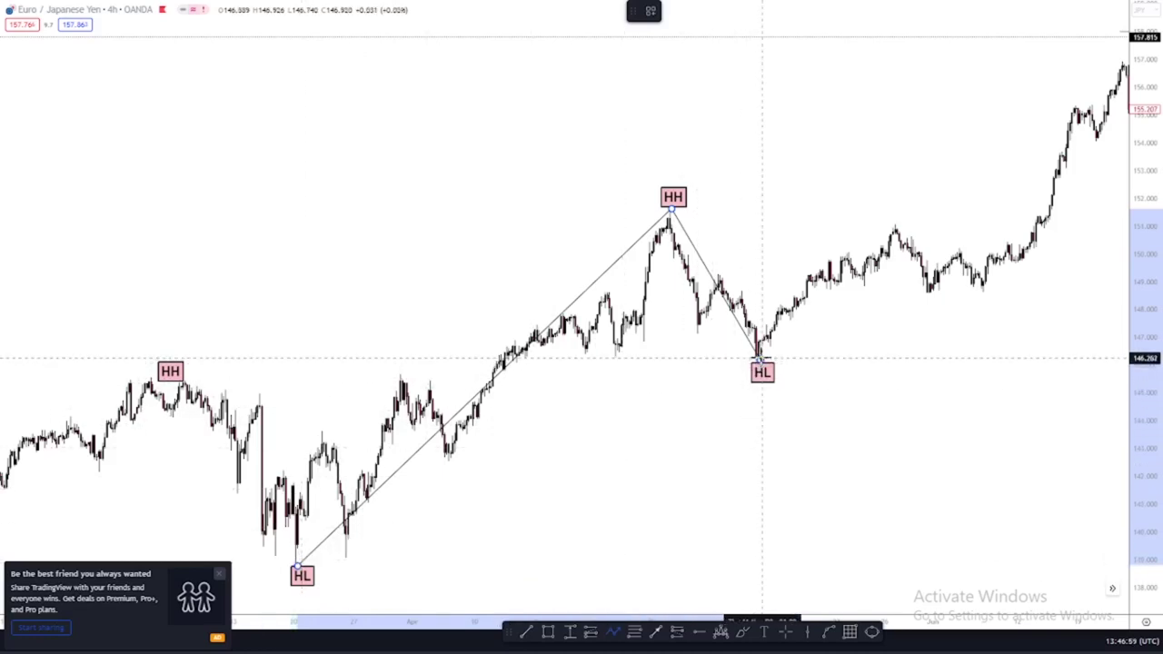
click(874, 337)
- Draw a path from the HL near 146.2 up to the HH at about 158.0 and down to the following swing low
drag(874, 337, 642, 347)
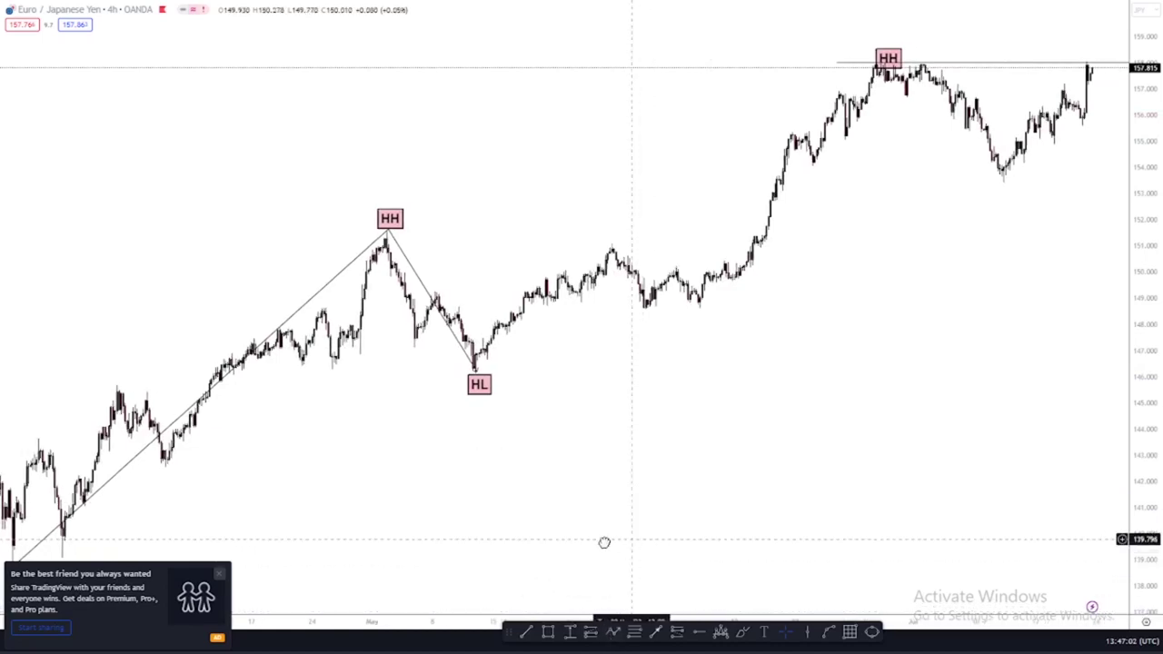
drag(612, 540, 558, 566)
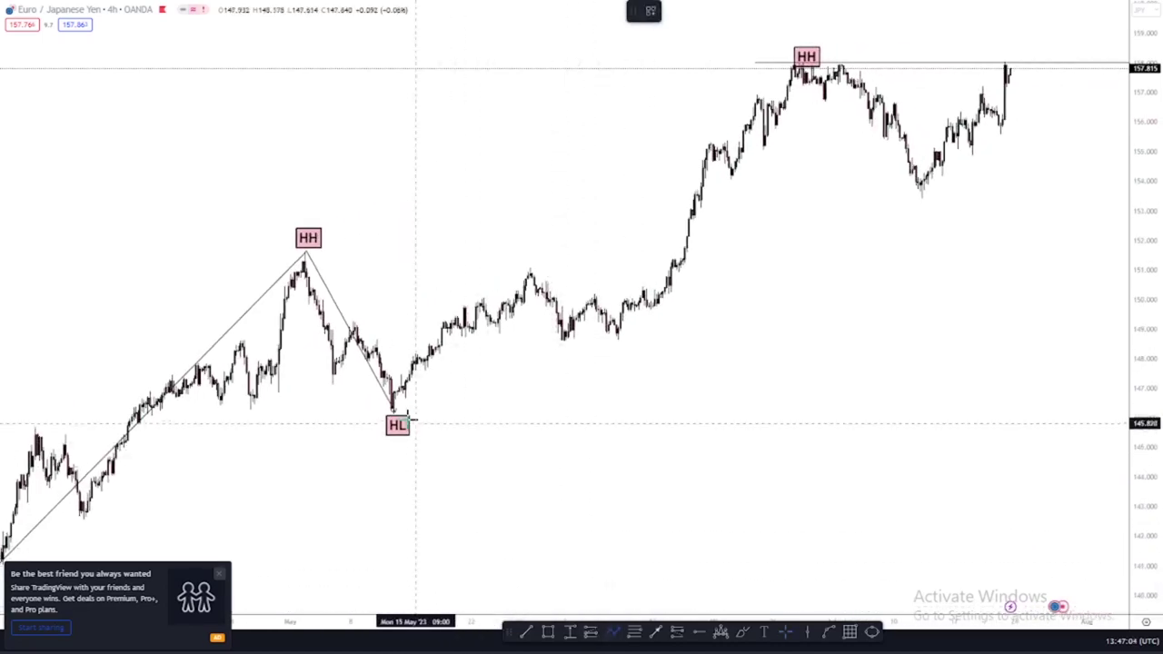
click(391, 408)
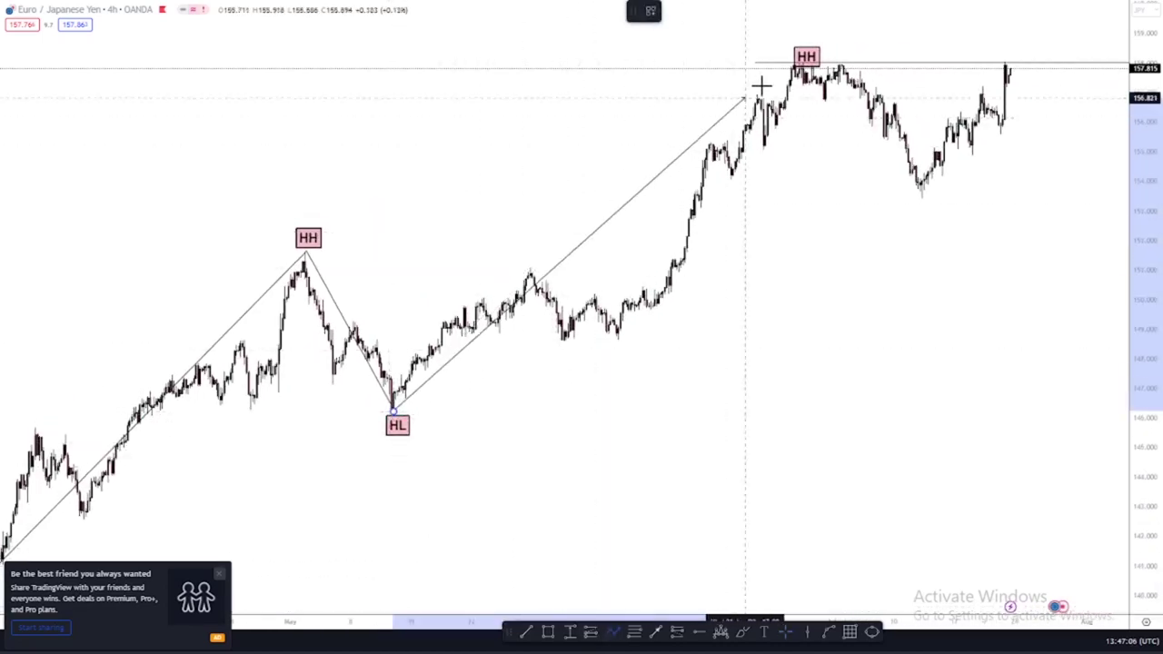
click(802, 65)
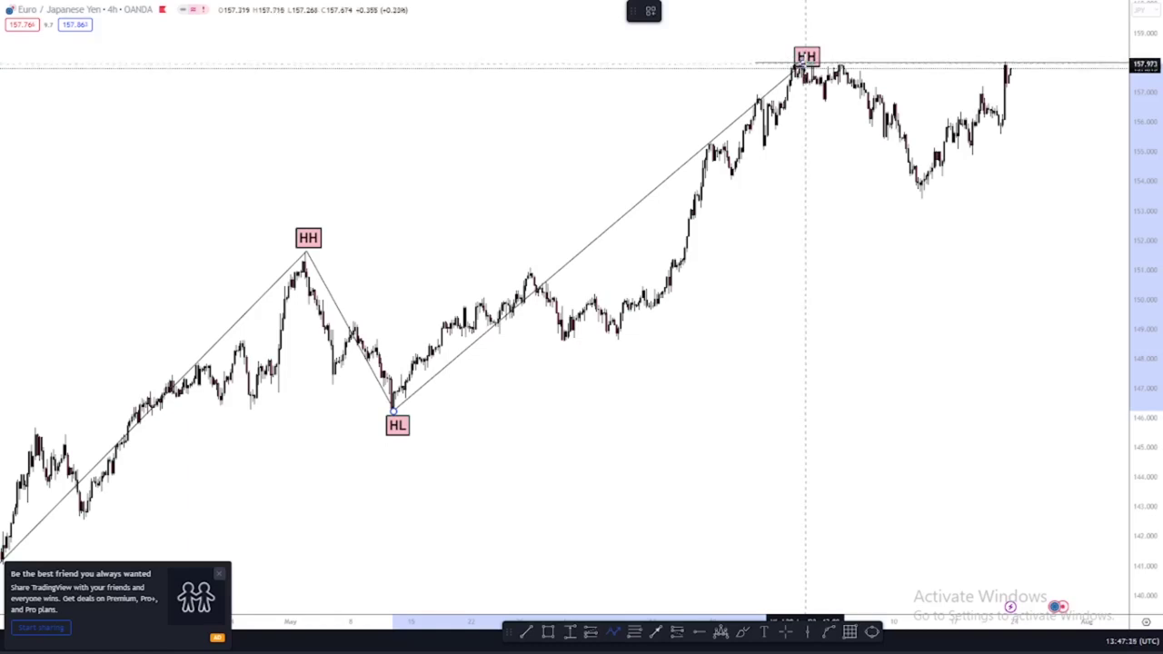
click(805, 65)
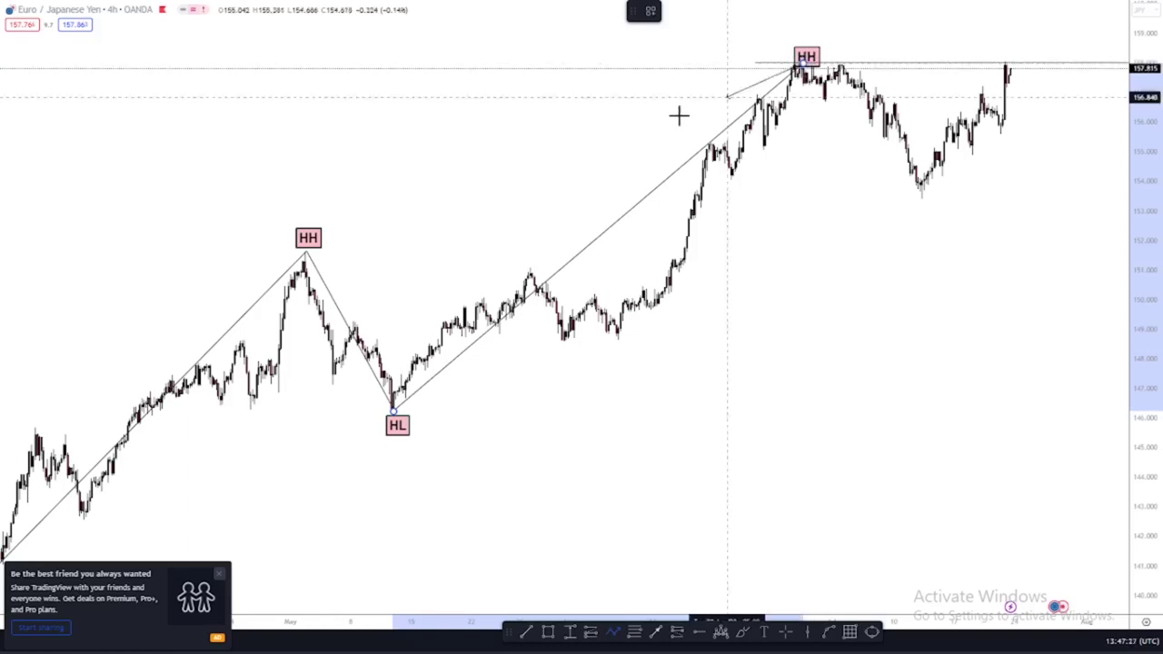
click(324, 247)
key(Delete)
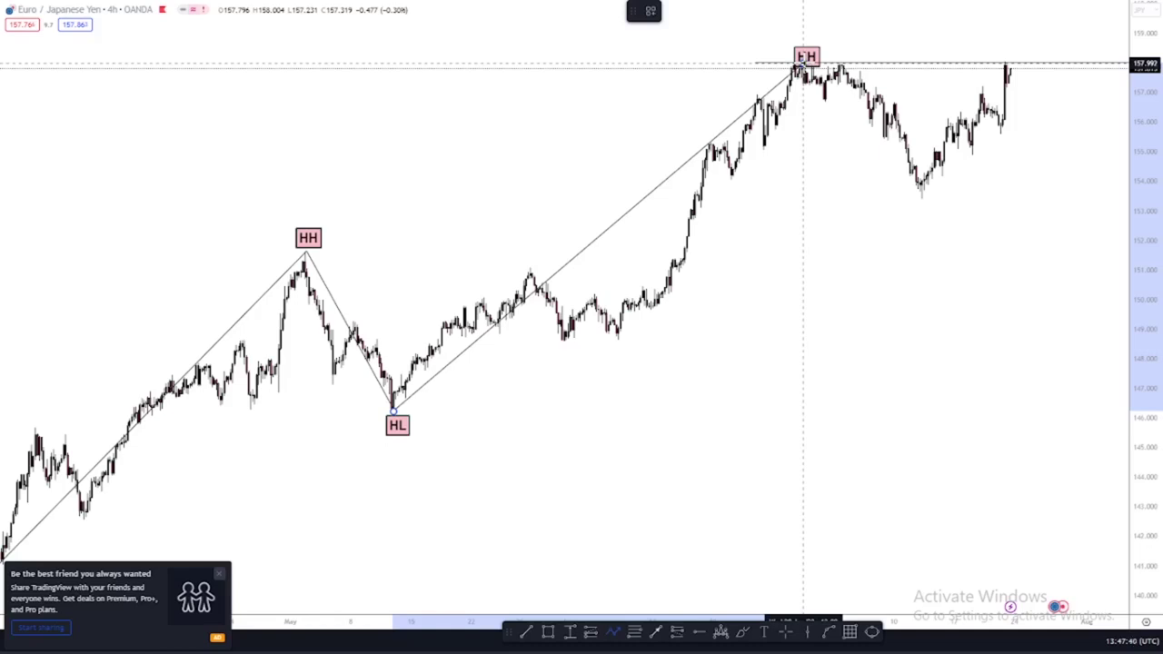
mouse_move(804, 60)
mouse_down()
mouse_move(924, 202)
mouse_move(714, 246)
mouse_up()
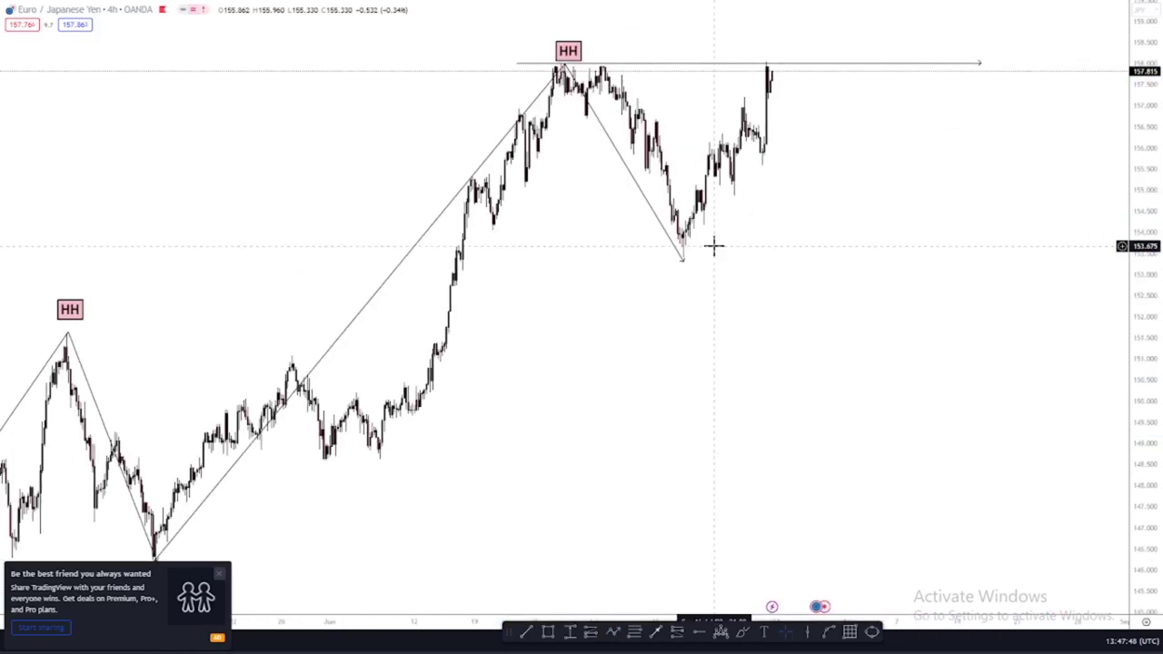
click(612, 639)
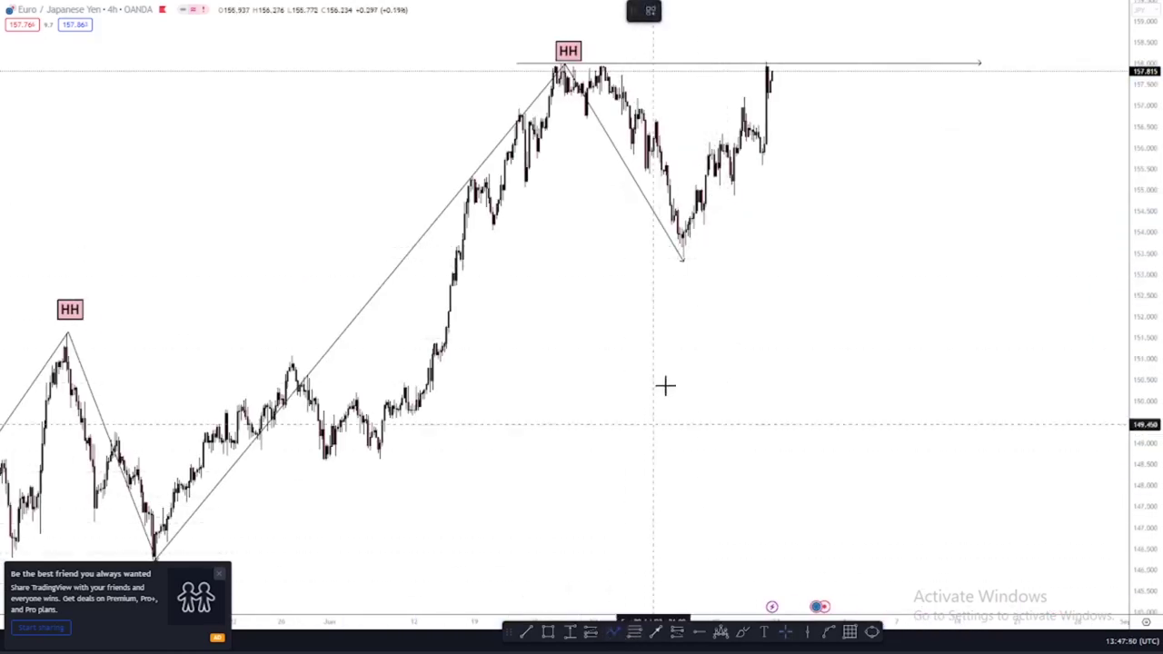
click(686, 260)
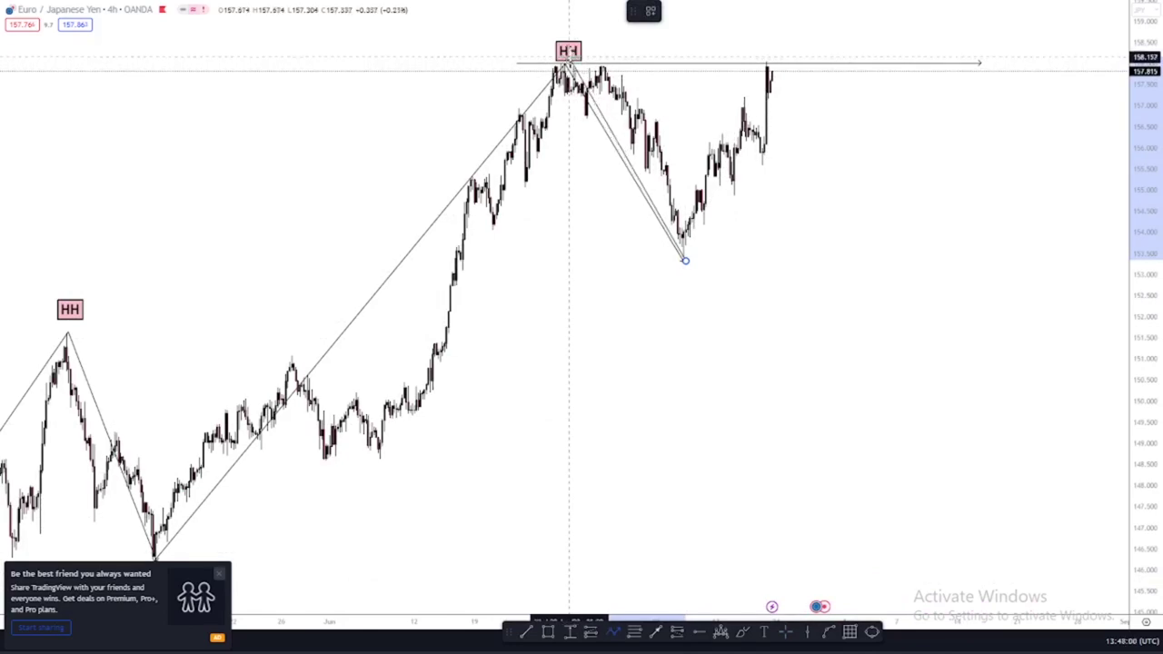
click(707, 245)
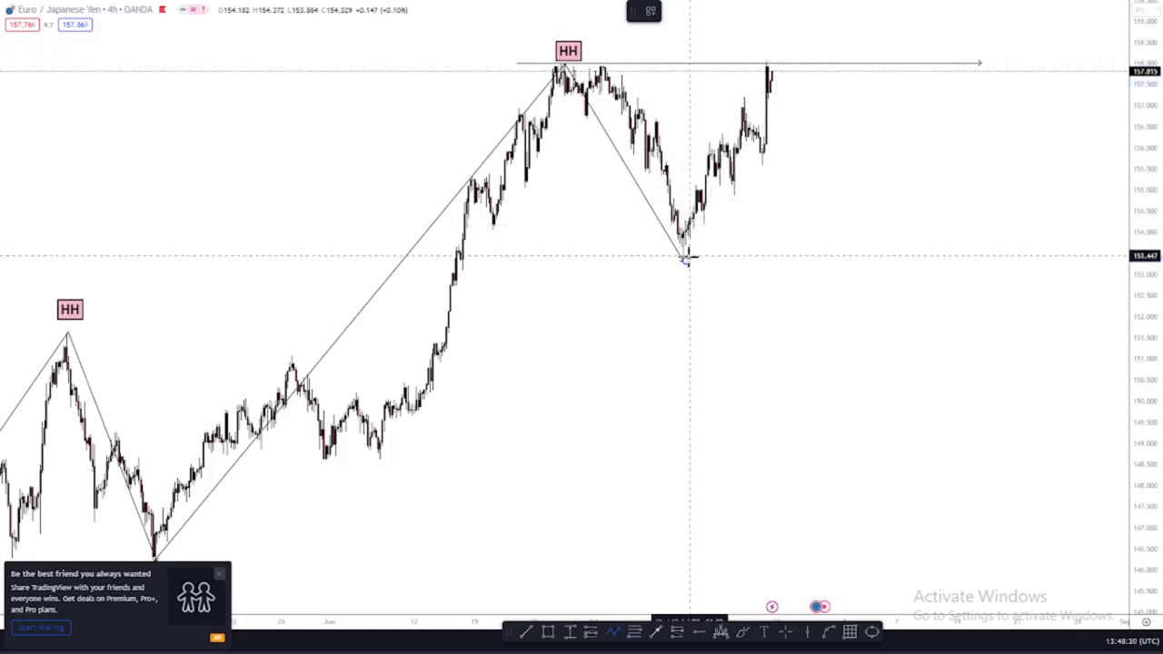
click(773, 63)
key(Escape)
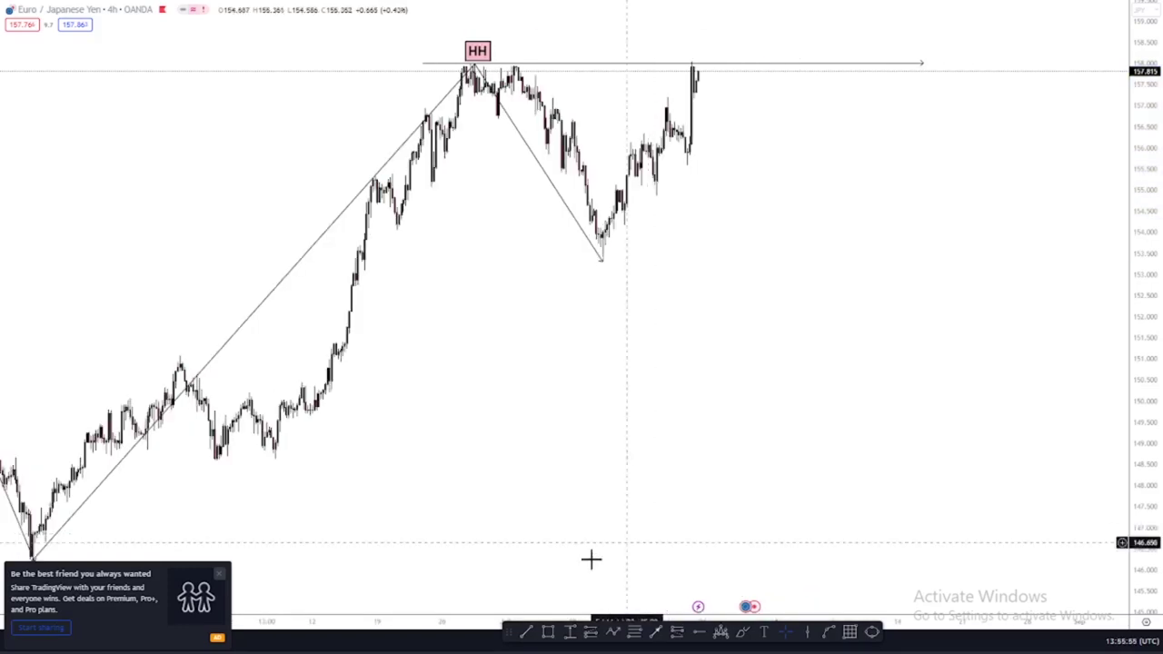
- Draw a rectangle around the latest rally, from about 155.58 up to the HH line at about 158.00
click(548, 634)
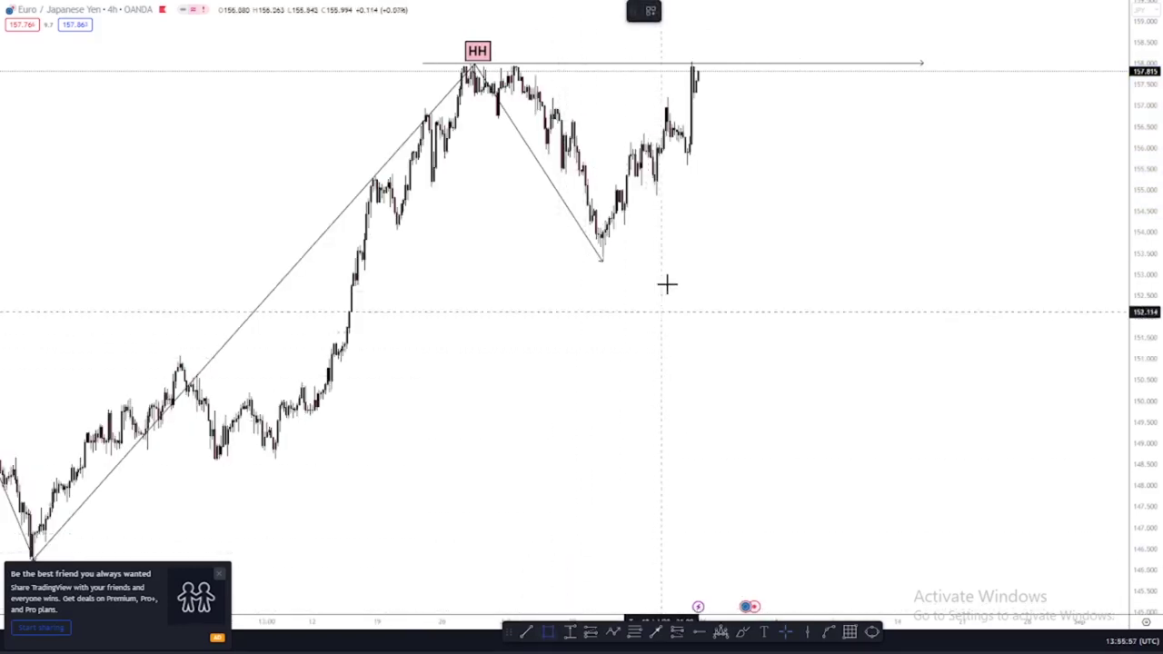
scroll(669, 223, up, 2)
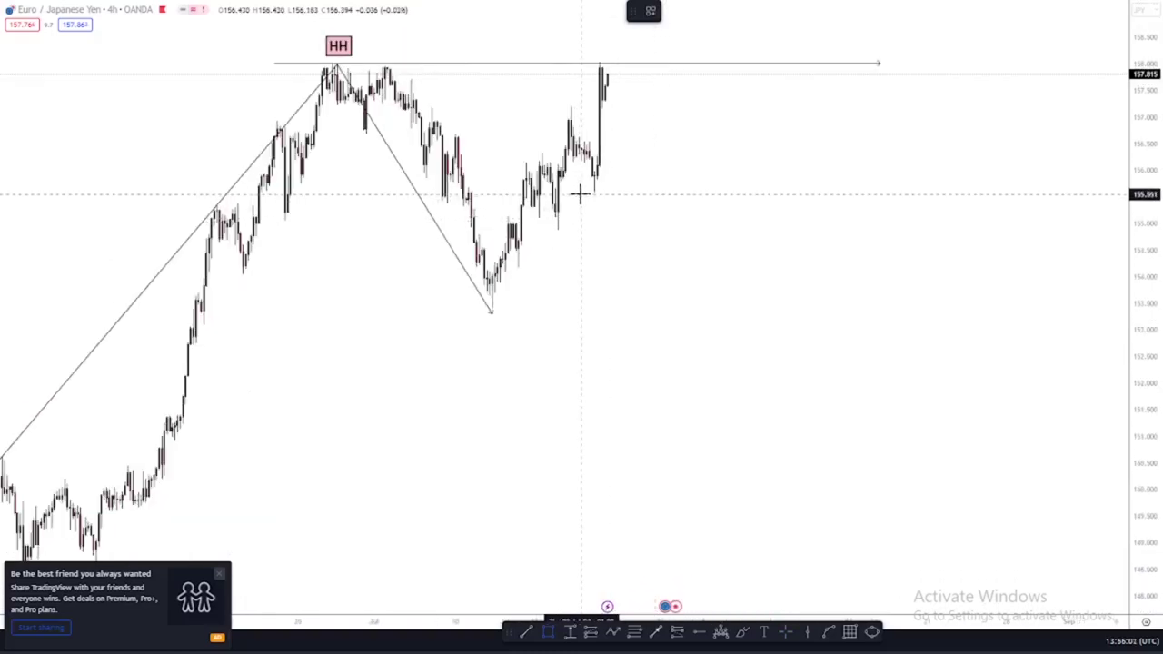
drag(580, 193, 626, 63)
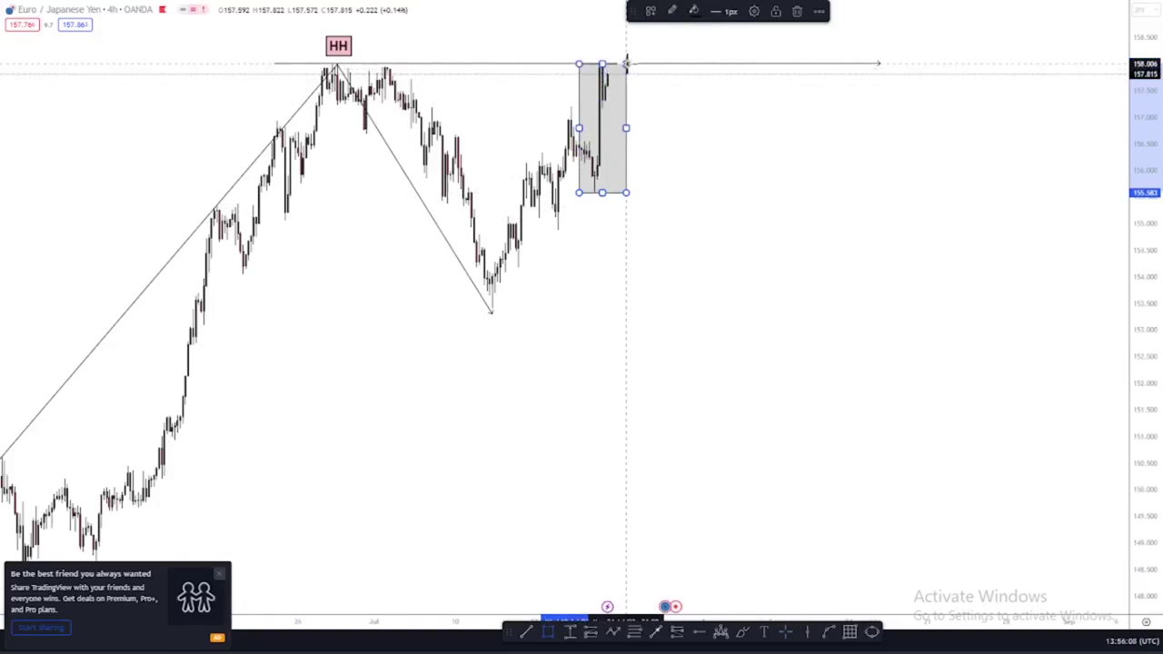
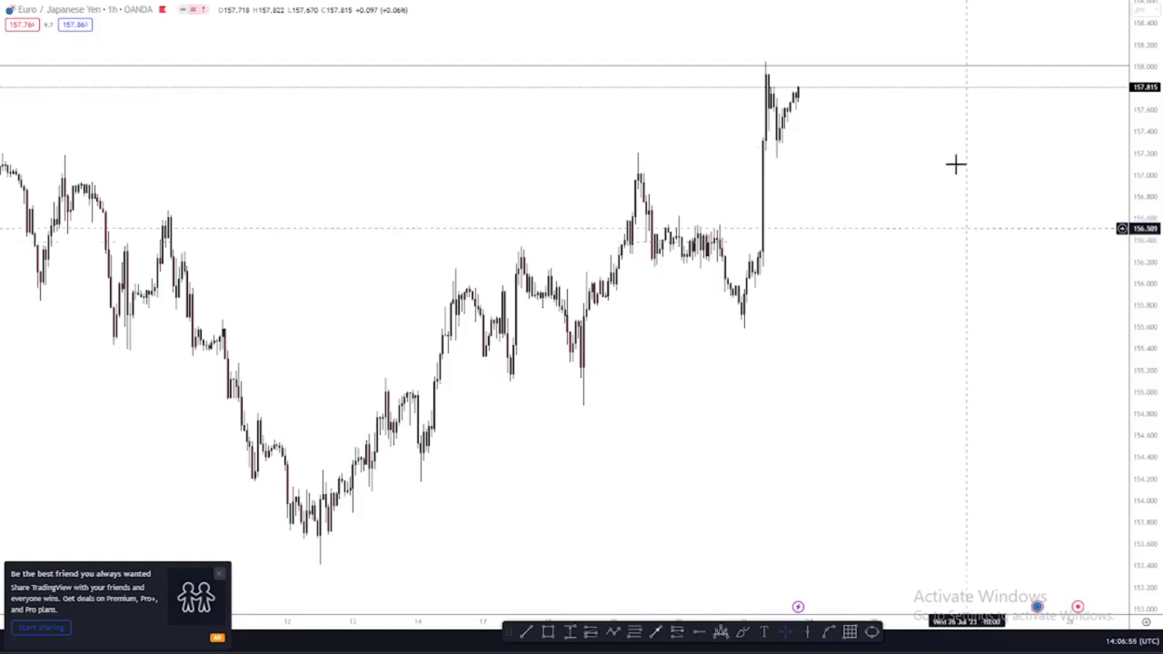
- On the 1h chart, draw a path through the decline's lower lows and lower highs, from the high near 158 to the July 12 low
drag(480, 190, 663, 208)
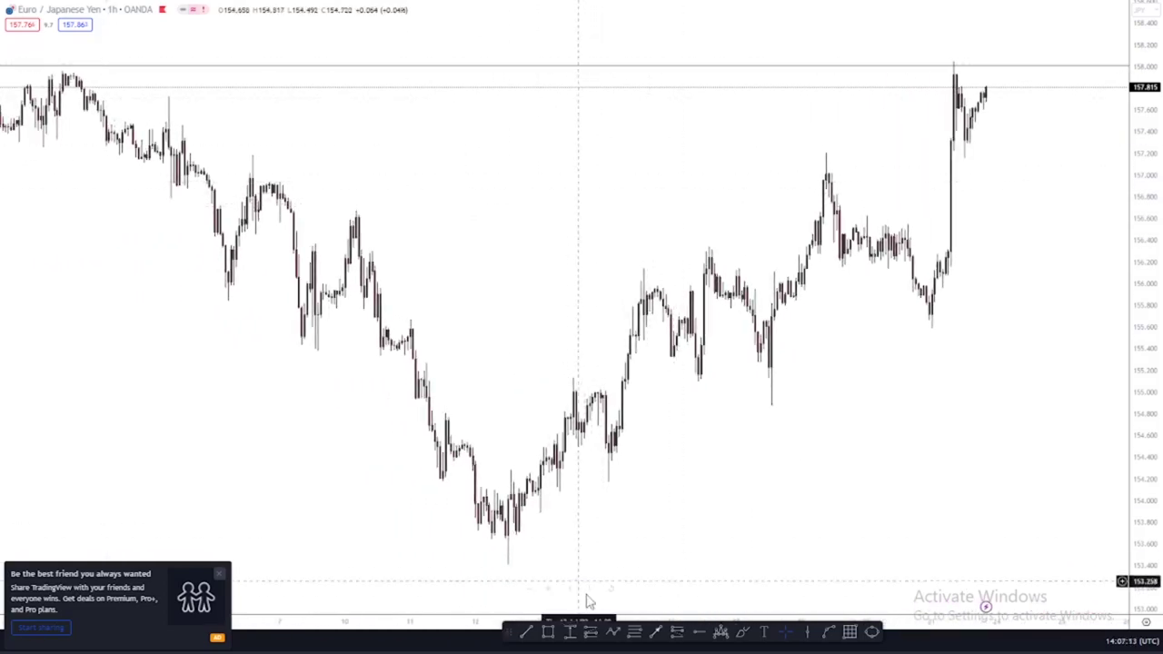
click(614, 632)
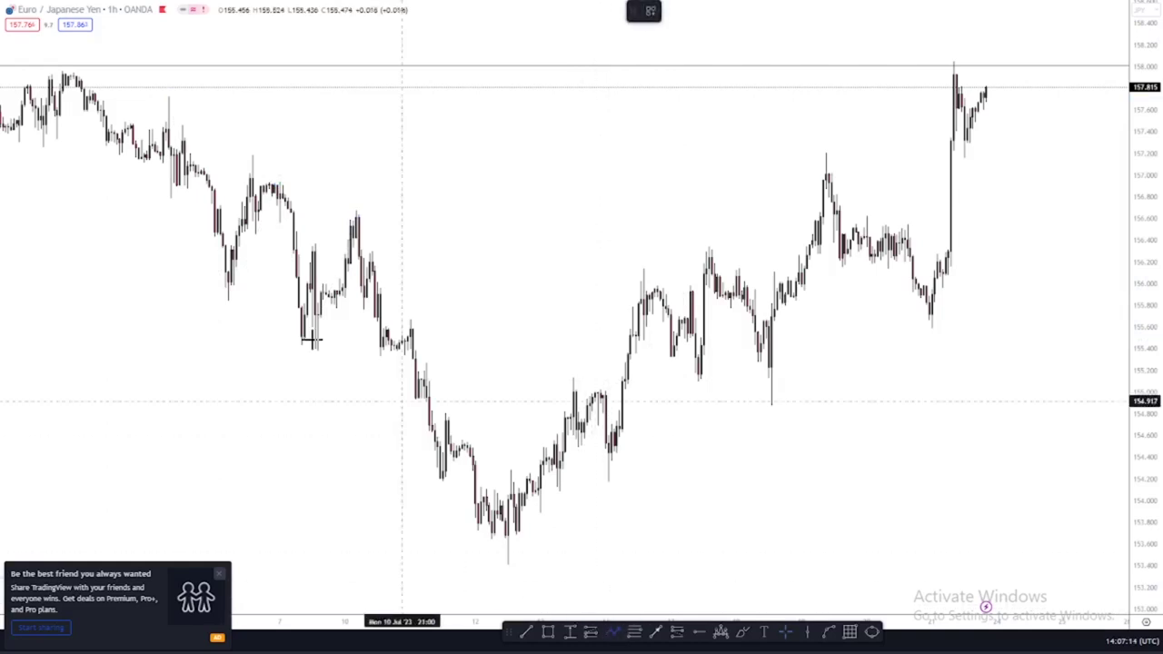
click(75, 78)
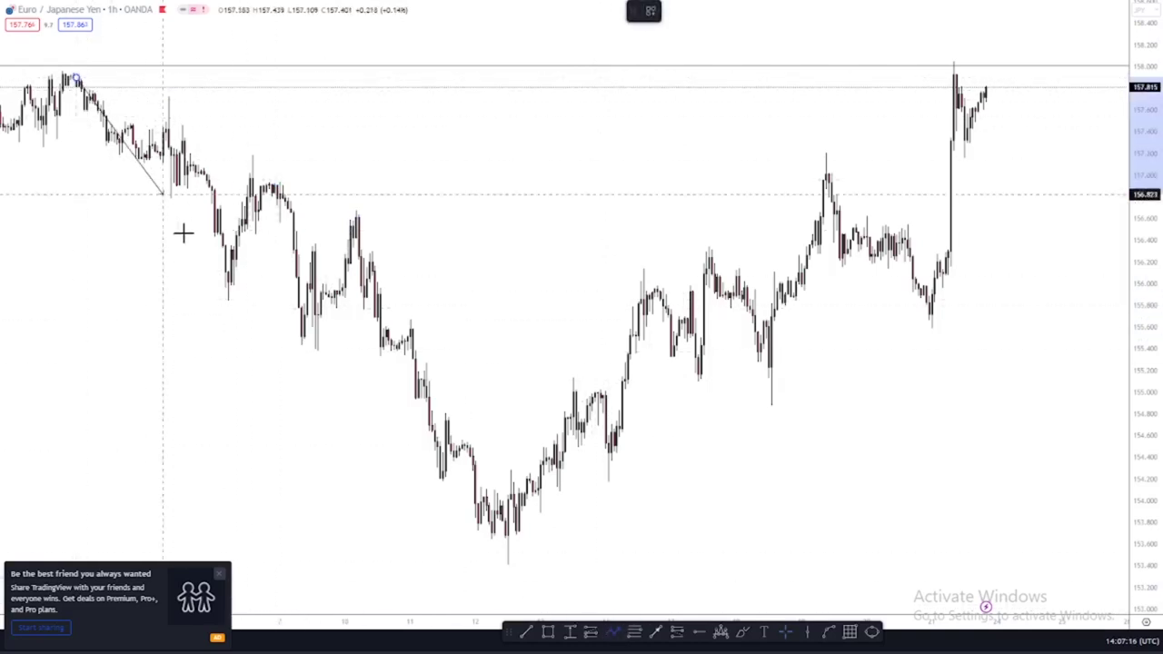
click(228, 300)
click(280, 183)
click(311, 352)
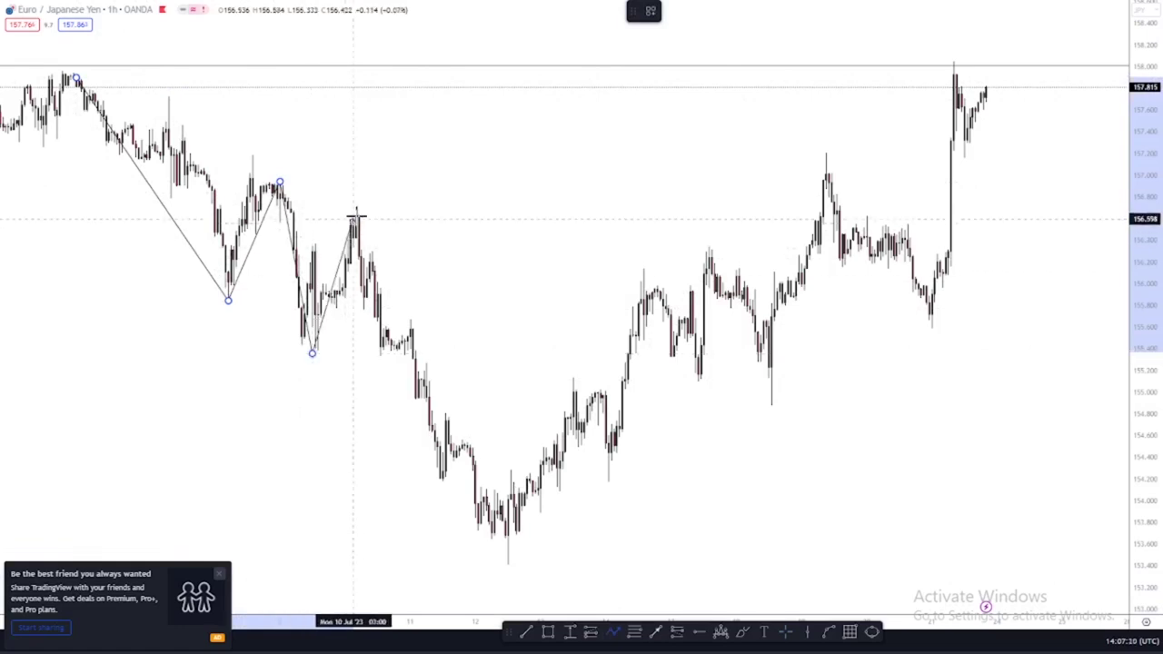
click(355, 218)
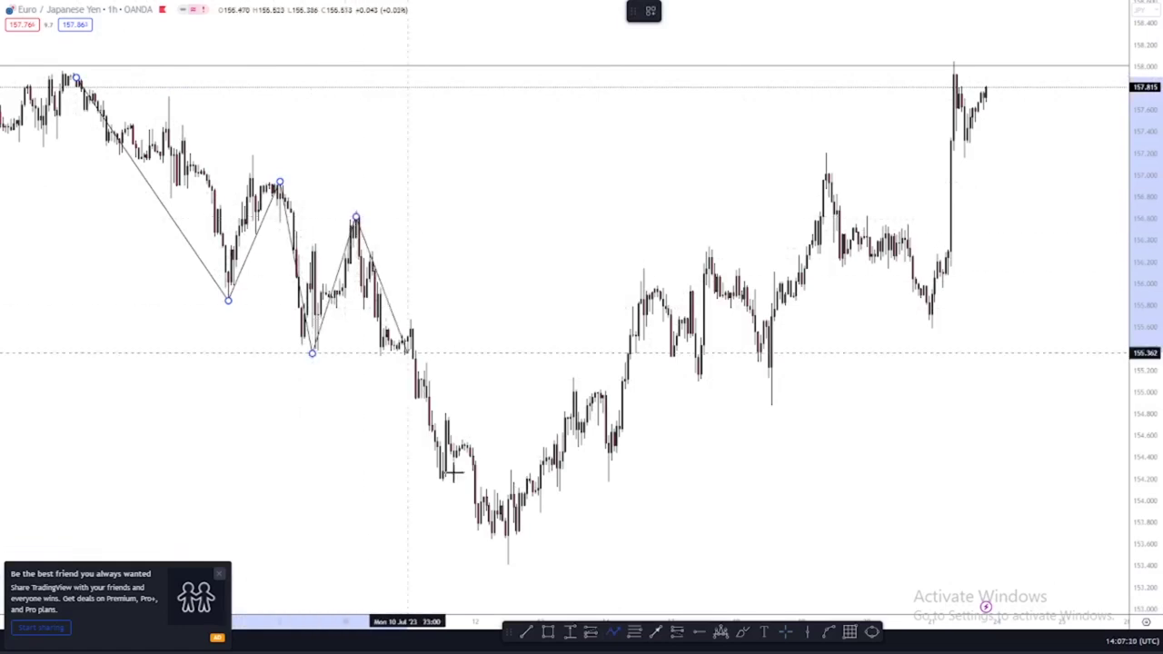
click(508, 562)
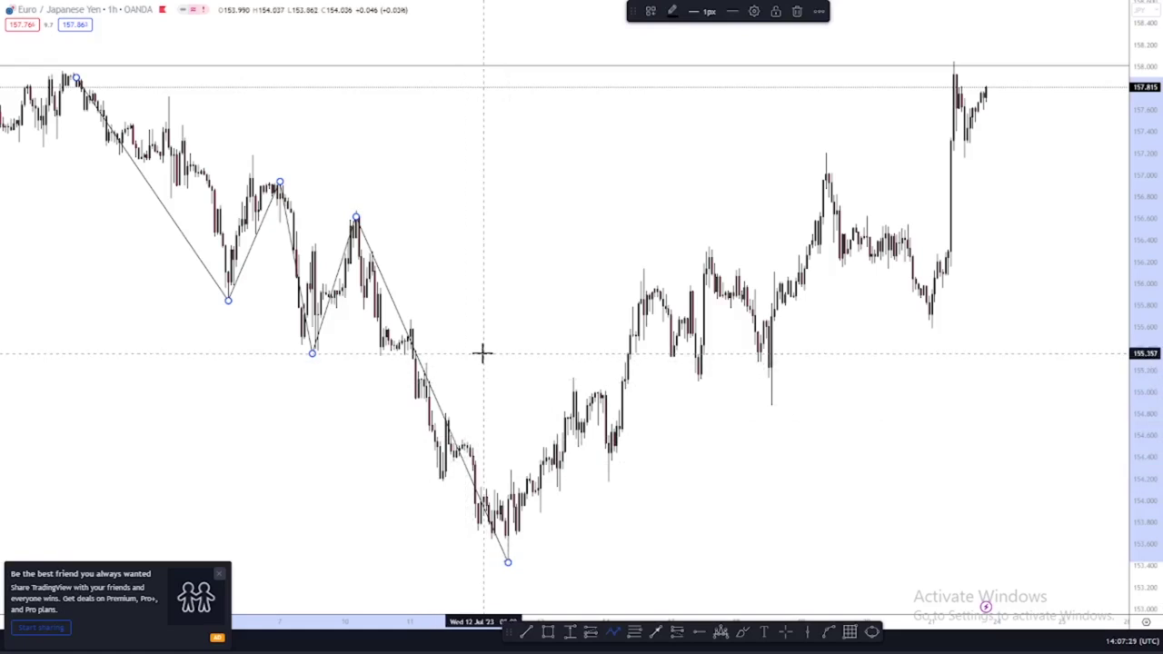
- Draw a horizontal arrow at about 156.68 from the last lower high before the July 12 low to the later rally that crosses it
drag(494, 340, 421, 340)
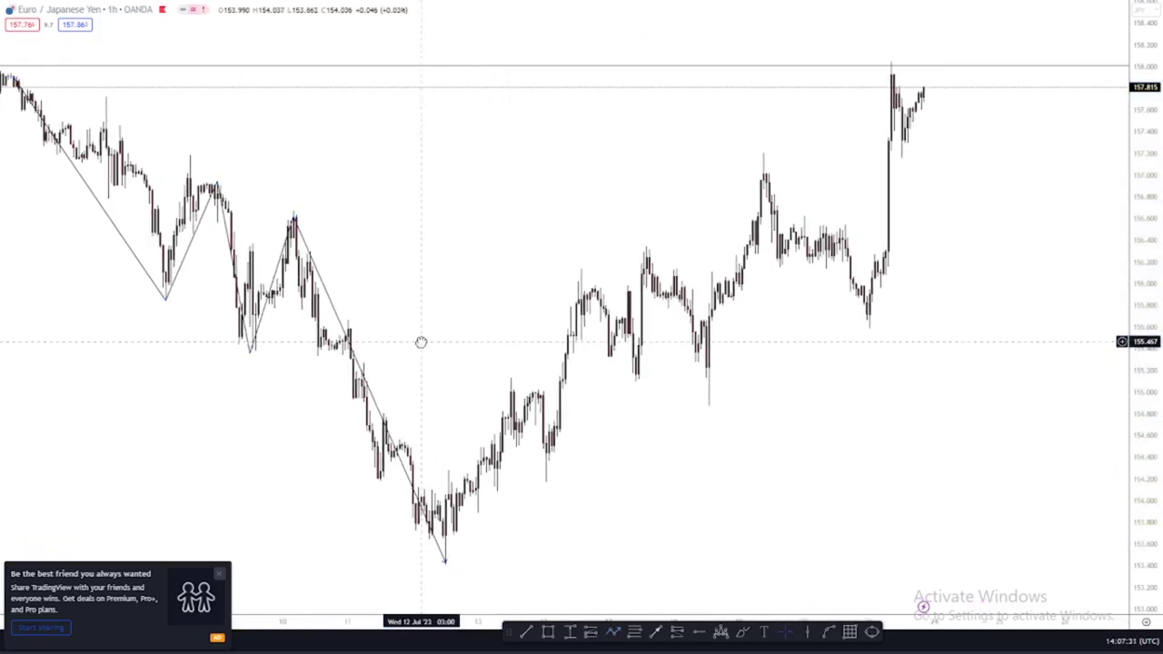
click(271, 211)
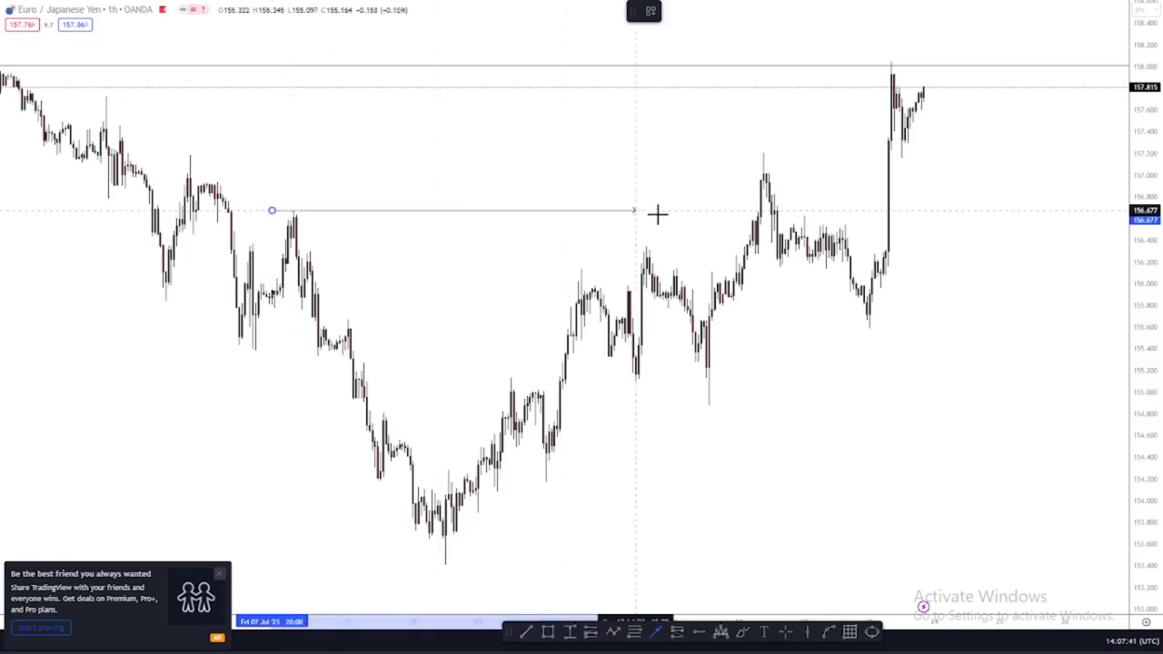
click(738, 212)
- Mark the last lower high at the start of the 156.68 arrow with a small pink ellipse
click(285, 205)
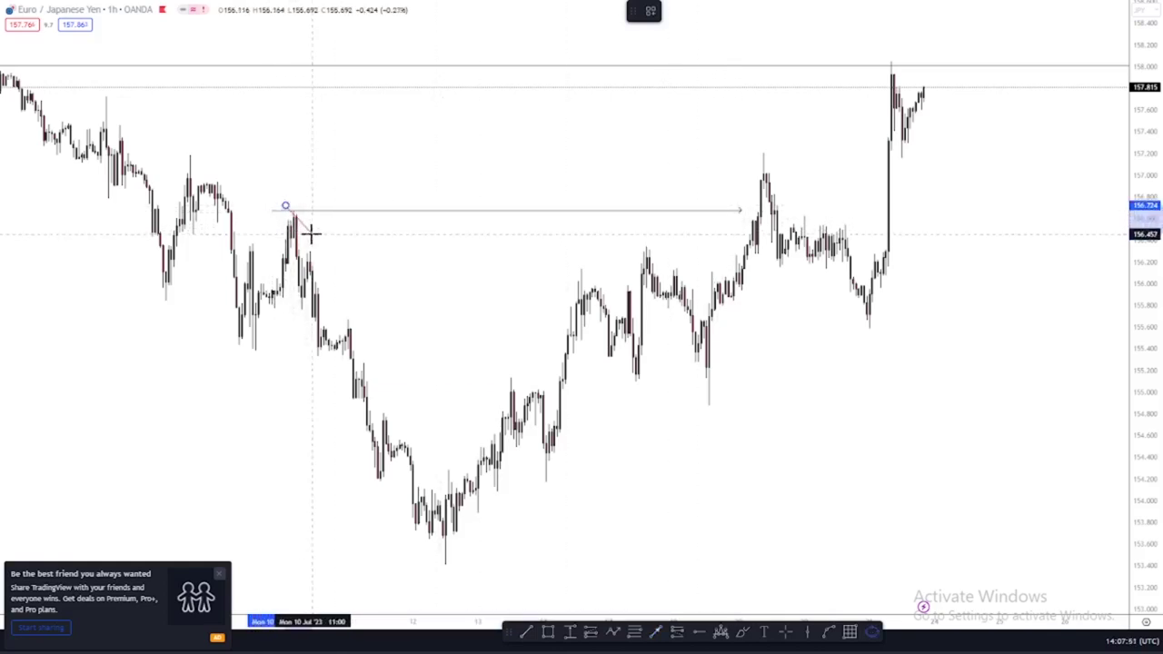
click(312, 235)
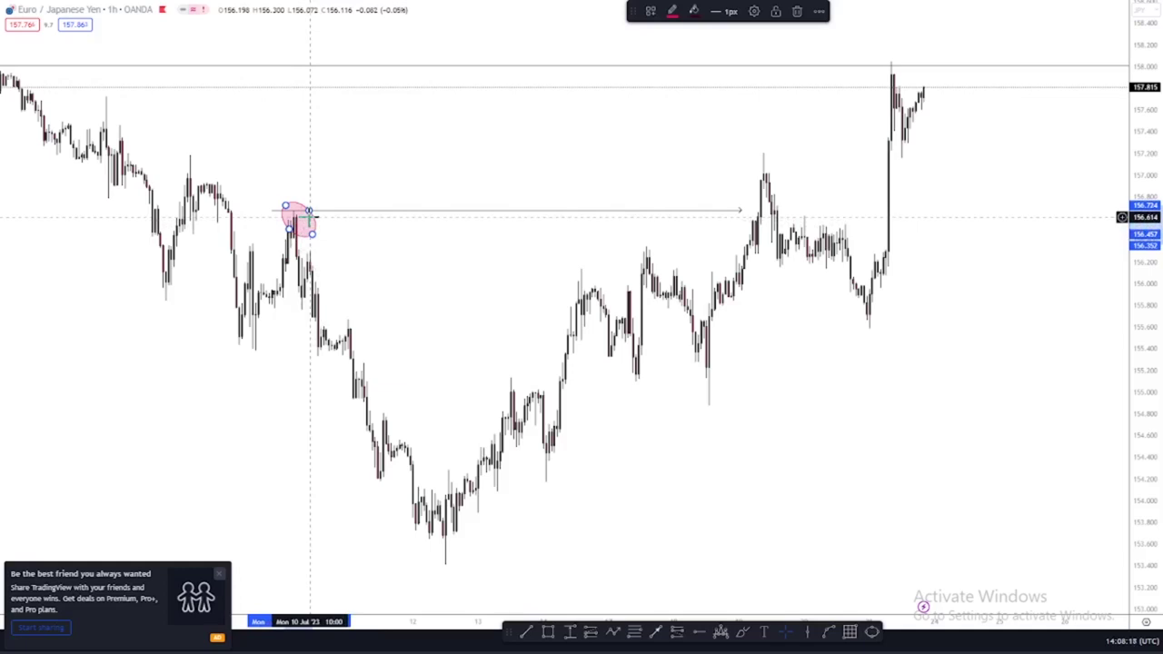
right_click(309, 216)
click(356, 173)
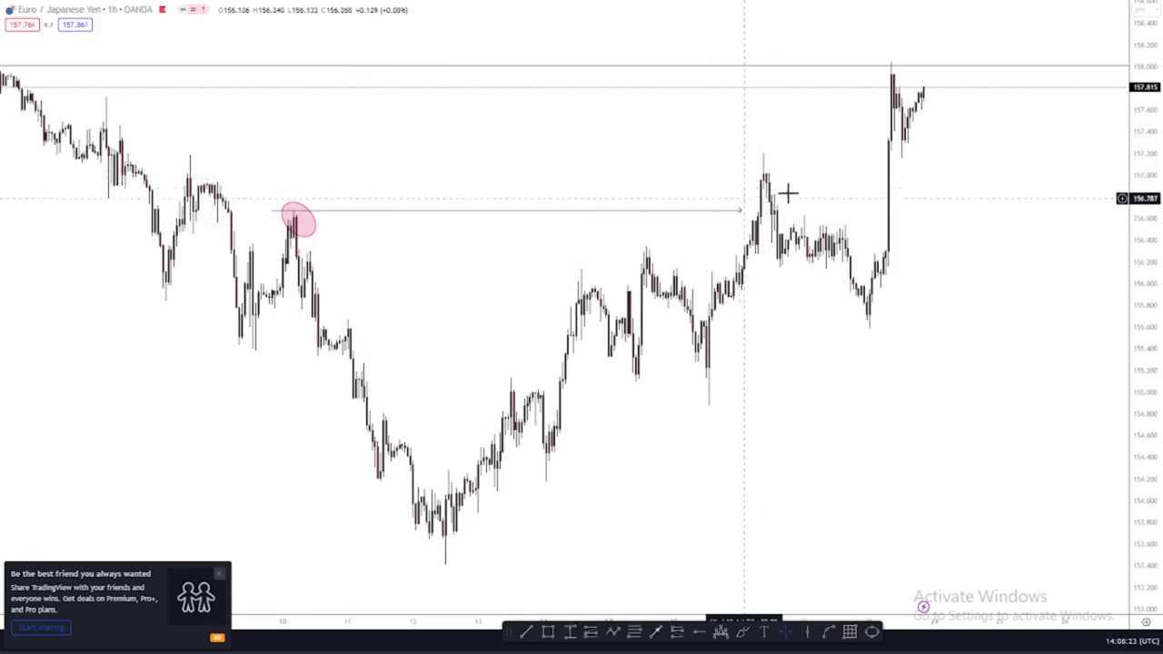
- Draw a horizontal arrow at about 154.89 from the last higher low, extending past the latest candles
click(657, 634)
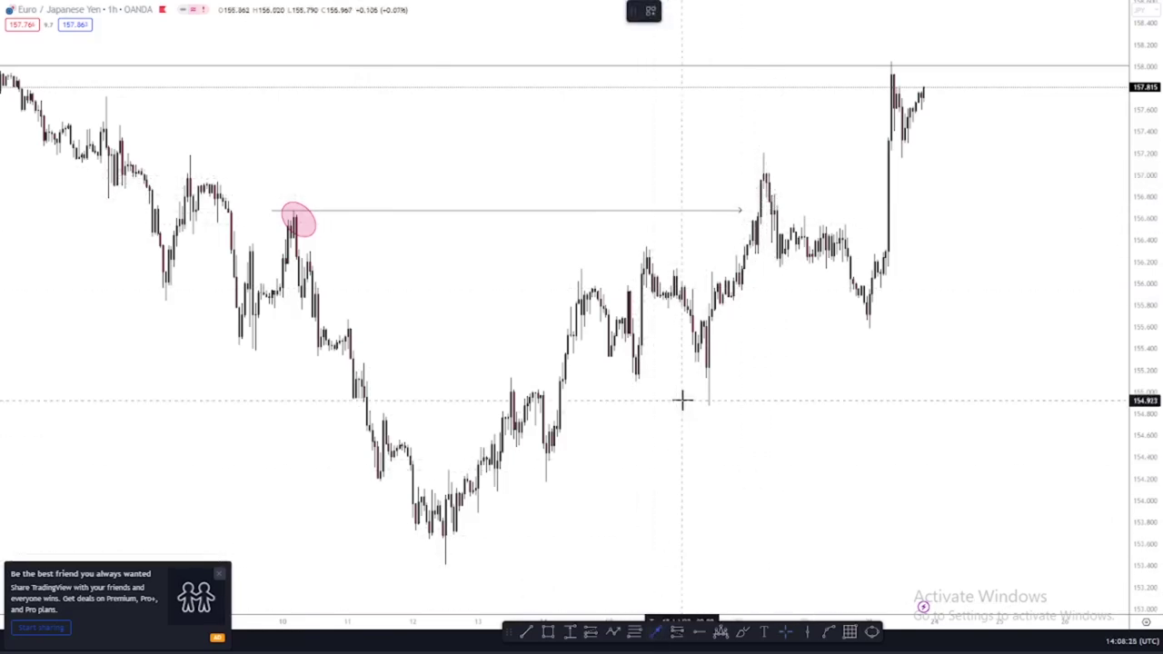
click(683, 405)
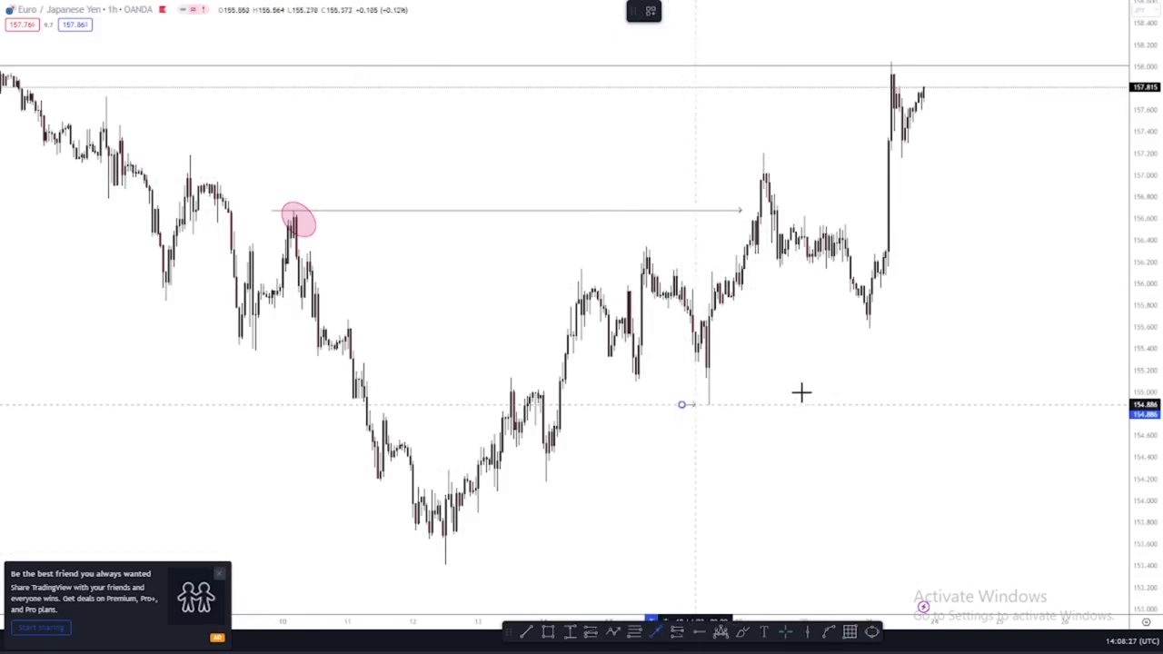
click(1023, 399)
drag(956, 342, 890, 341)
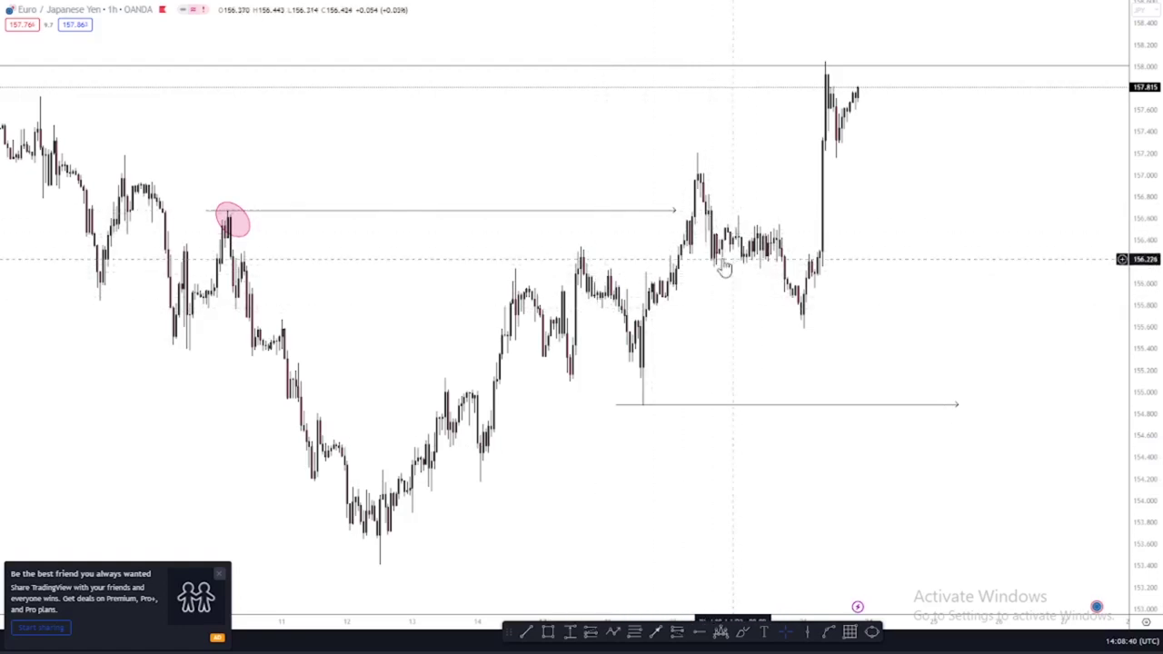
- Trace a path from the low at the 154.89 arrow up to the swing high near 157.20 and down to the pullback low
click(613, 634)
click(713, 212)
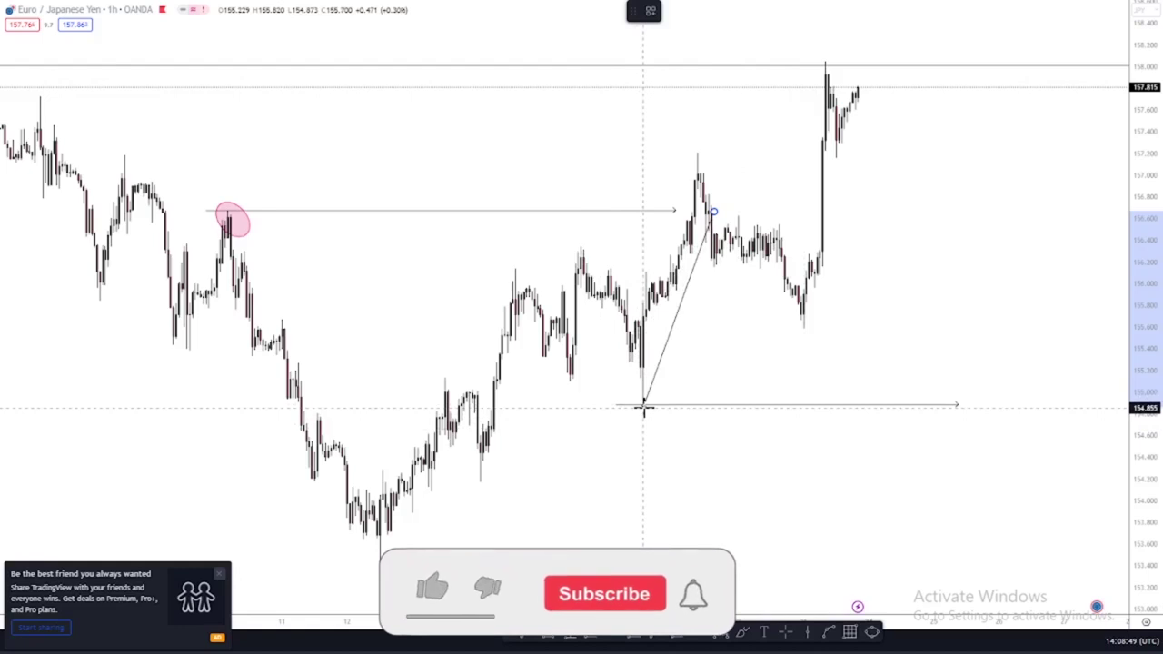
key(Escape)
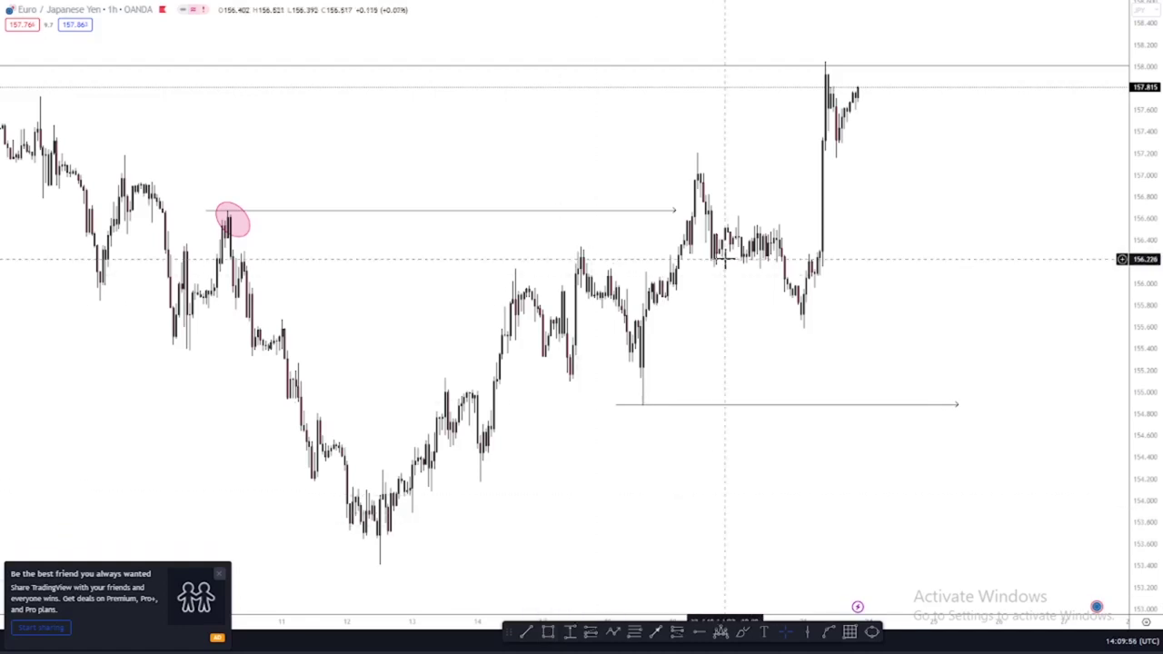
click(694, 153)
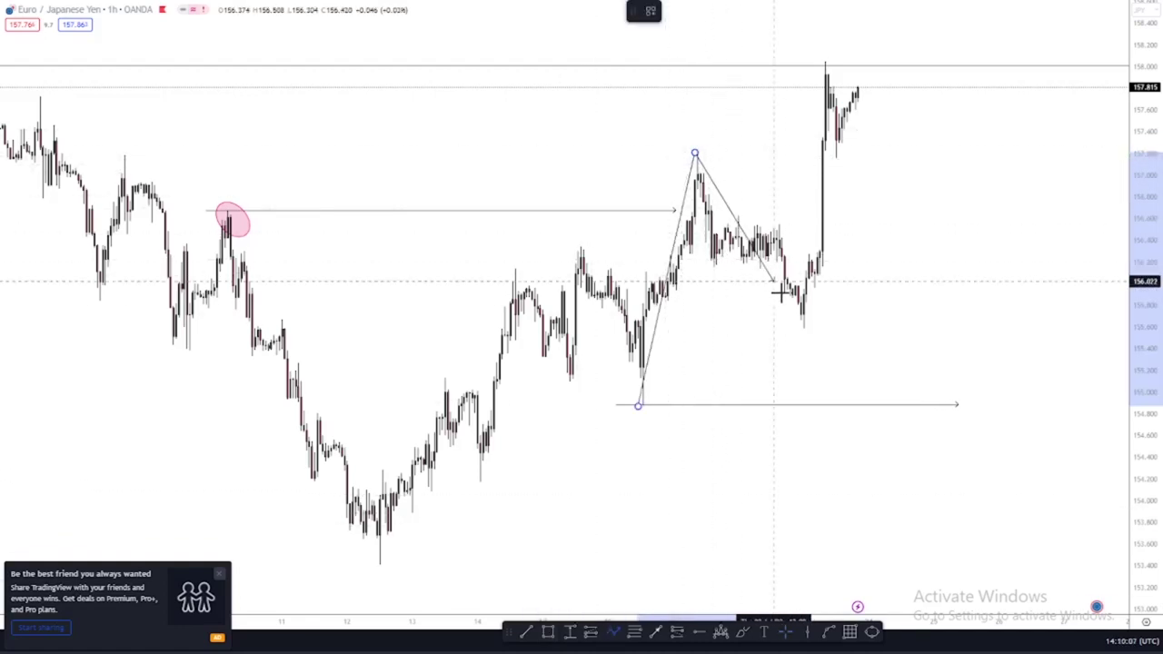
click(798, 318)
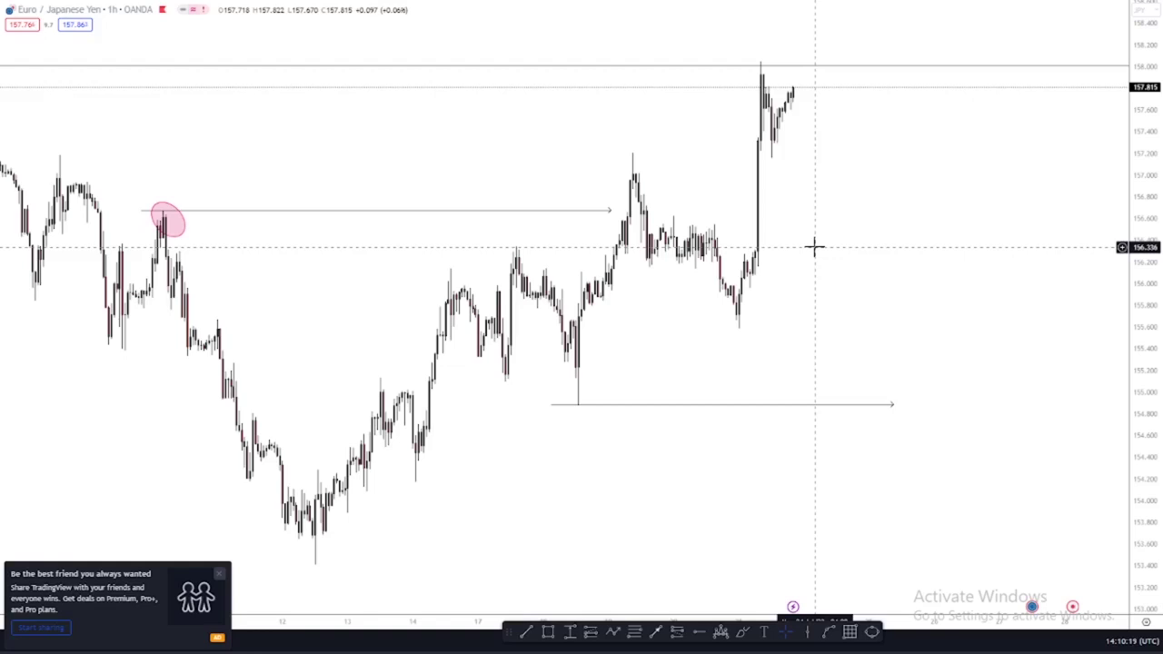
- Frame the pullback with two falling trendlines, the upper from about 157.07 to 155.50 and the lower from about 156.31 to 155.50
click(526, 632)
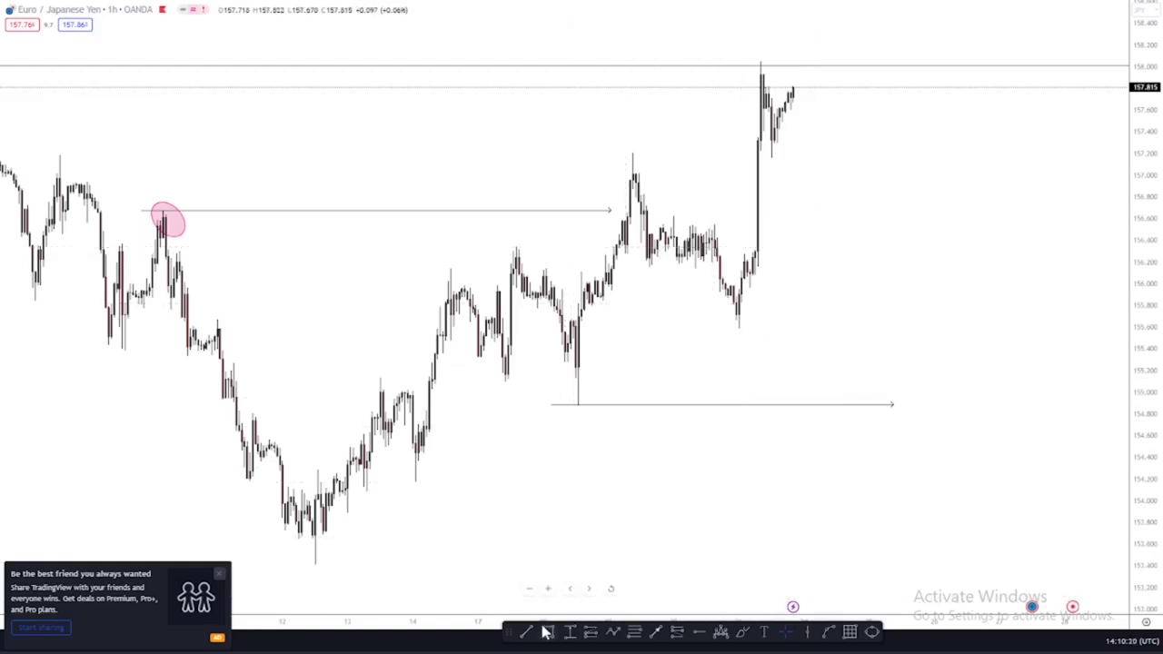
click(631, 168)
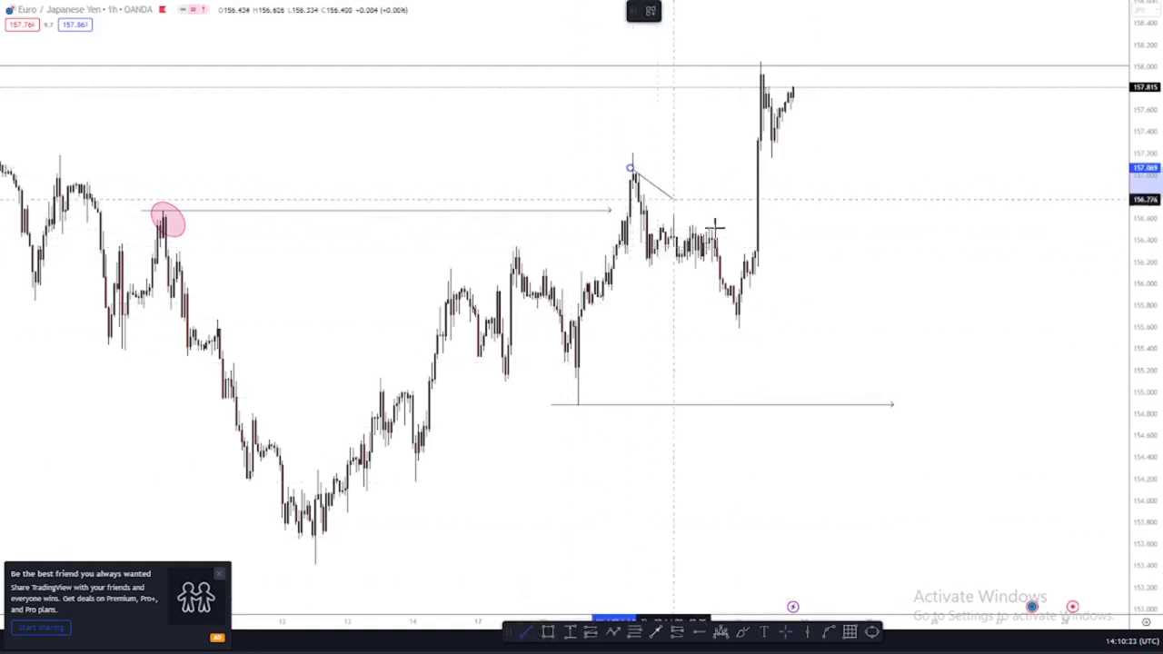
click(830, 337)
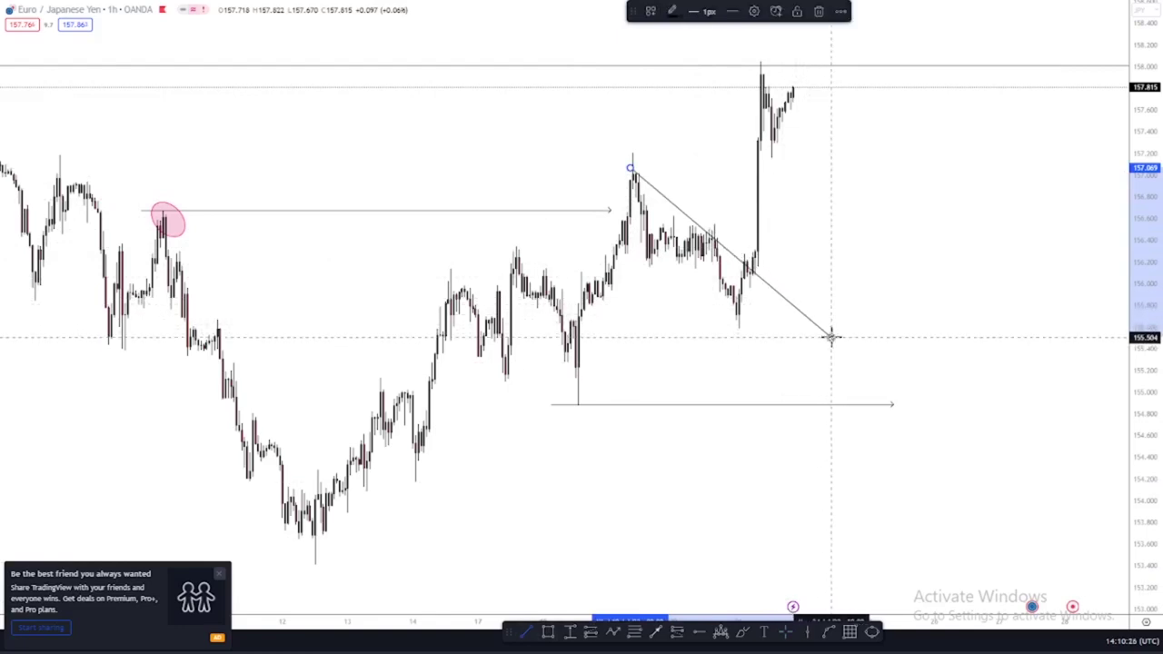
click(628, 251)
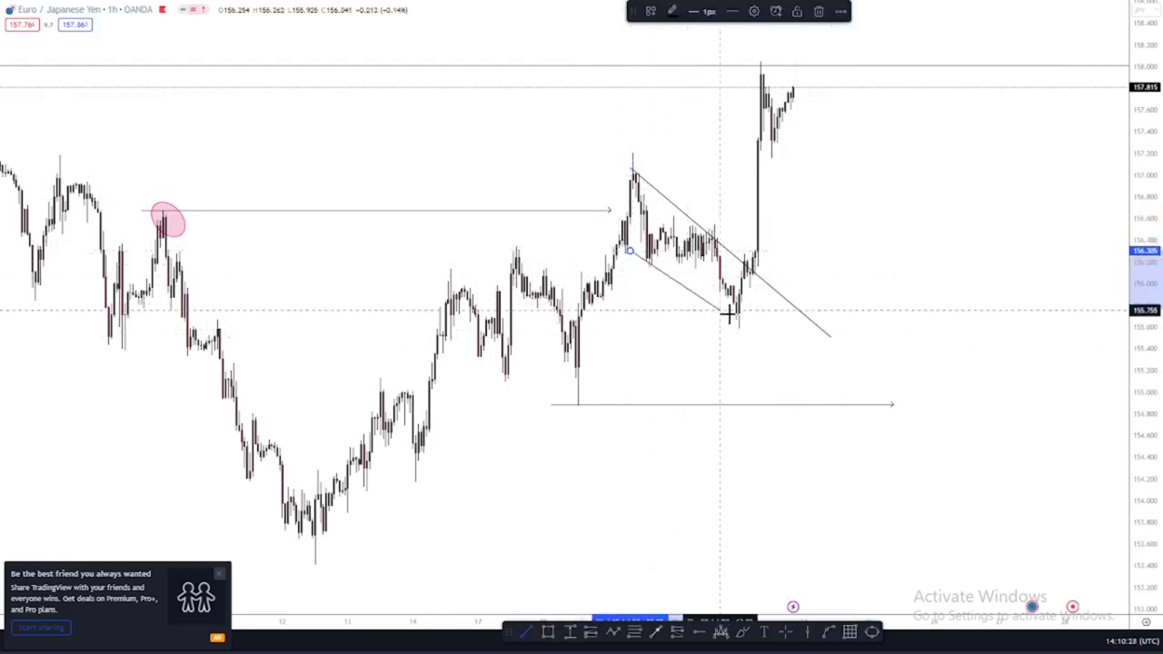
click(774, 337)
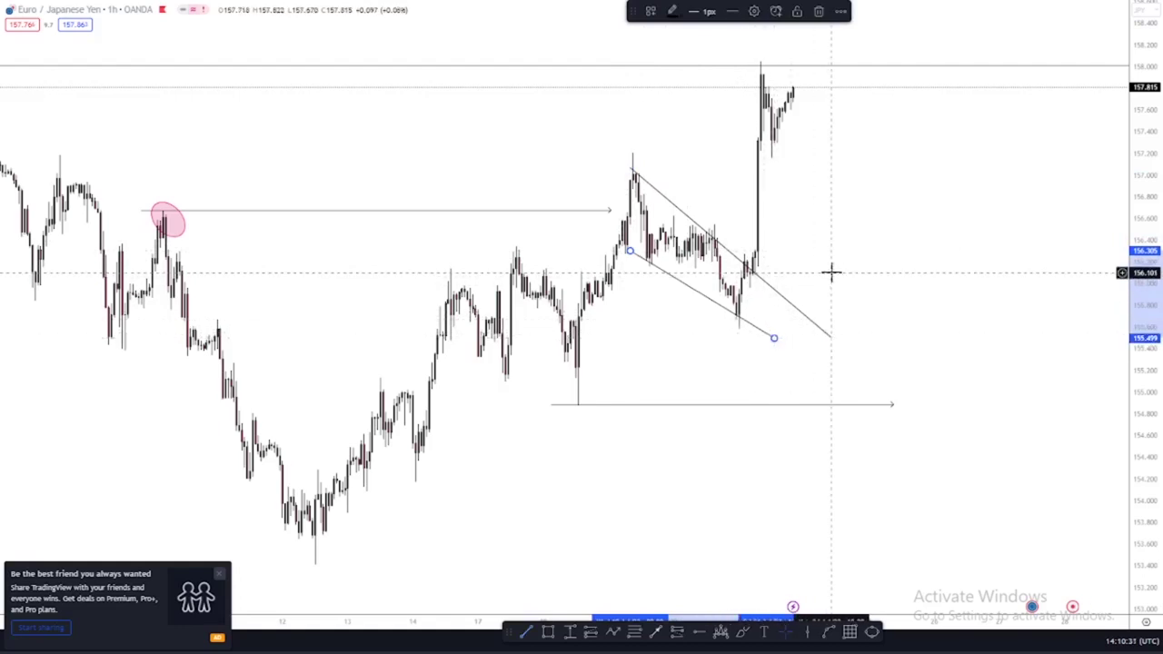
click(573, 268)
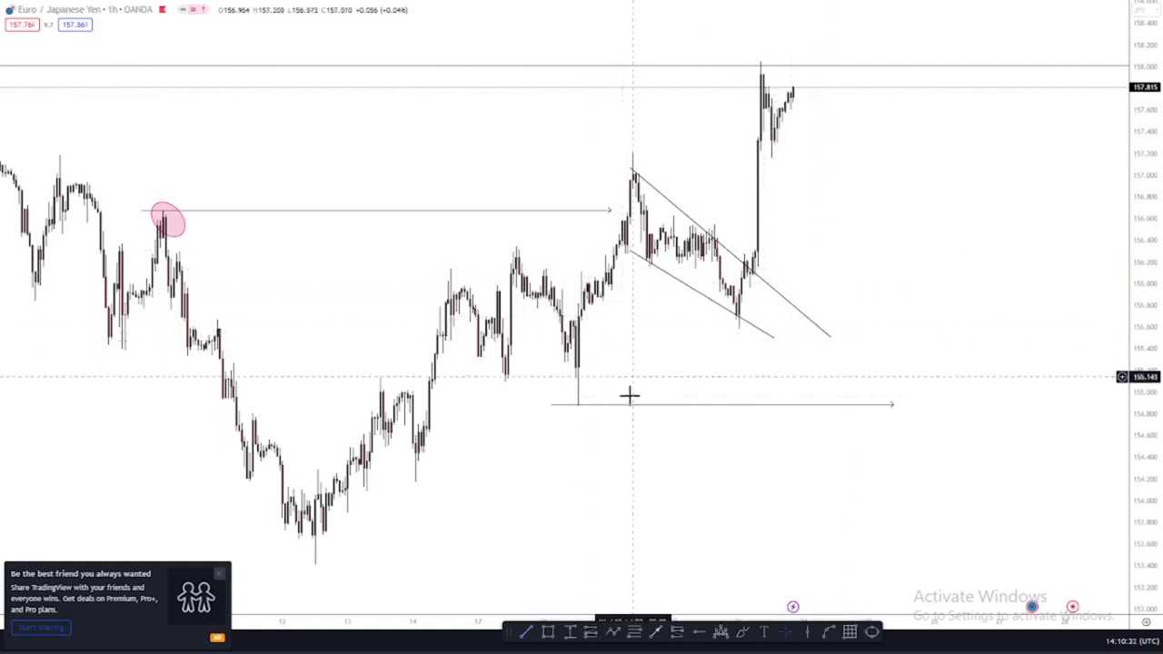
- Draw a Fibonacci retracement from the swing low at about 154.88 to the swing high at about 157.22
click(629, 633)
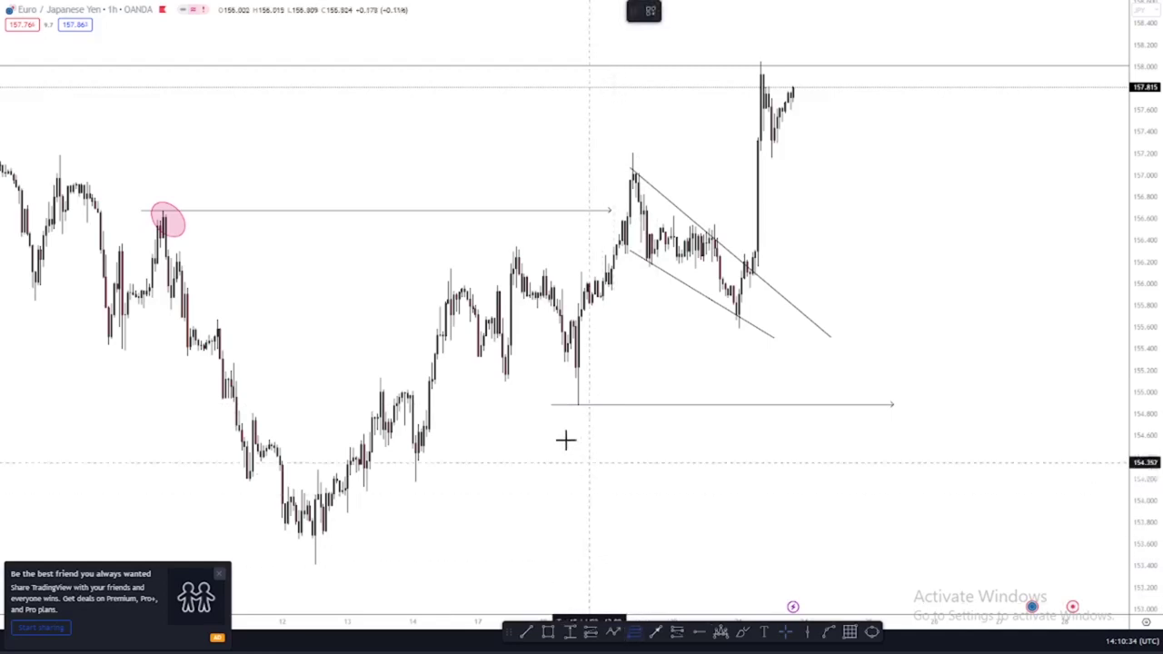
click(546, 406)
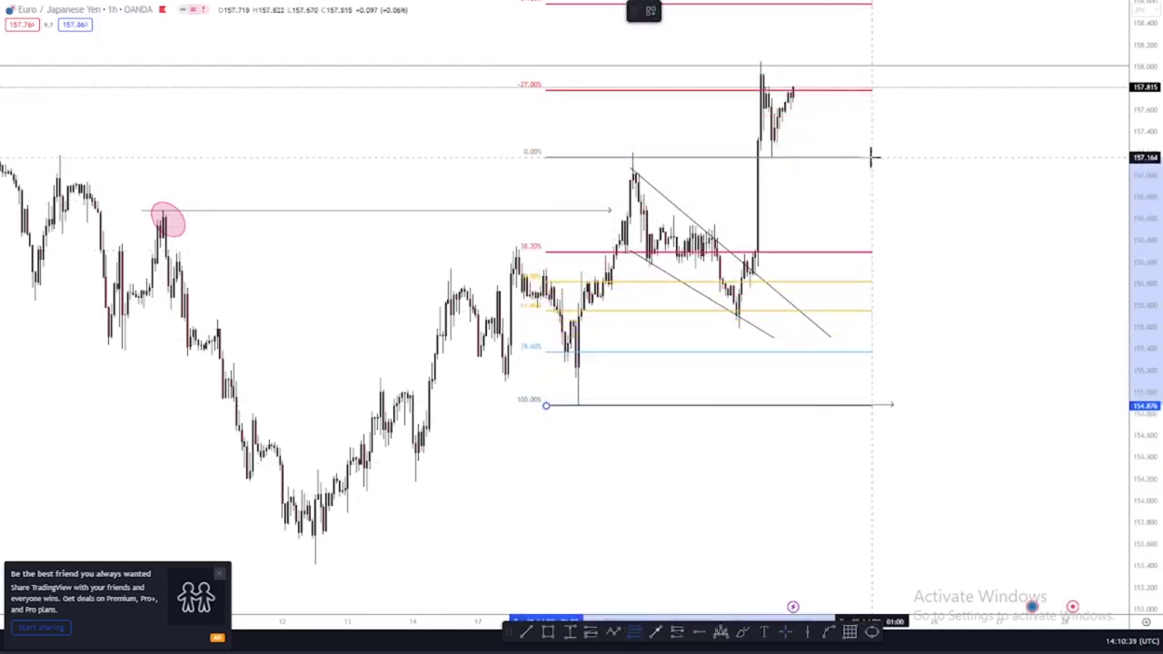
click(895, 227)
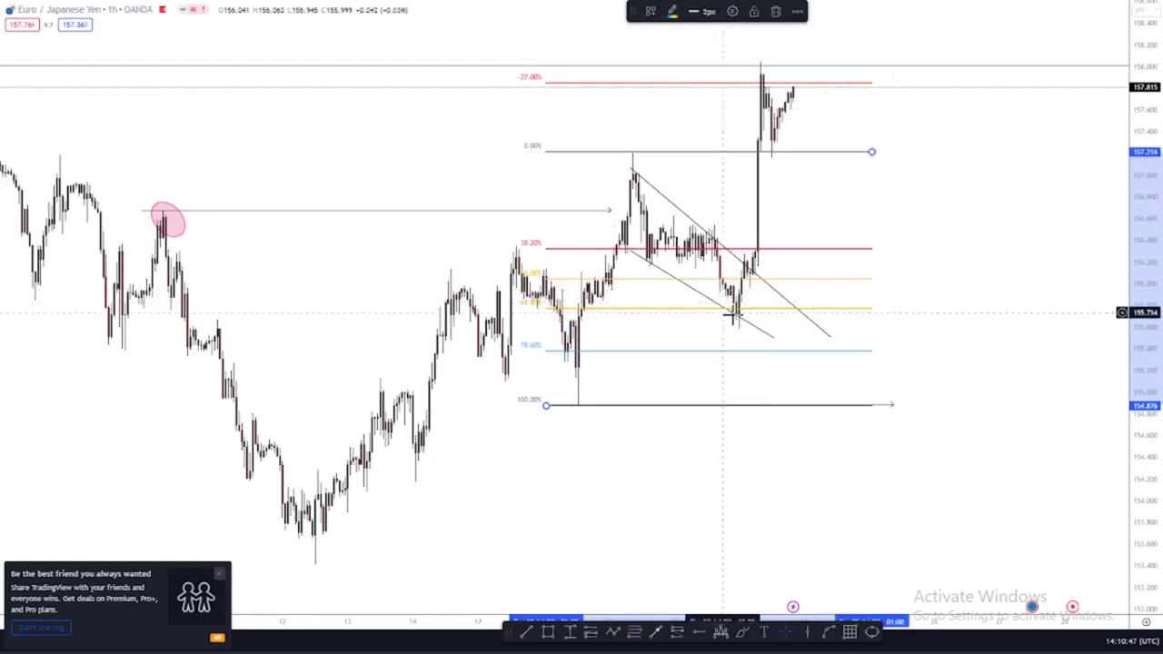
- Draw a rectangle around the pullback low near the 50% and 61.8% retracement levels, from about 156.05 to 155.65
click(548, 631)
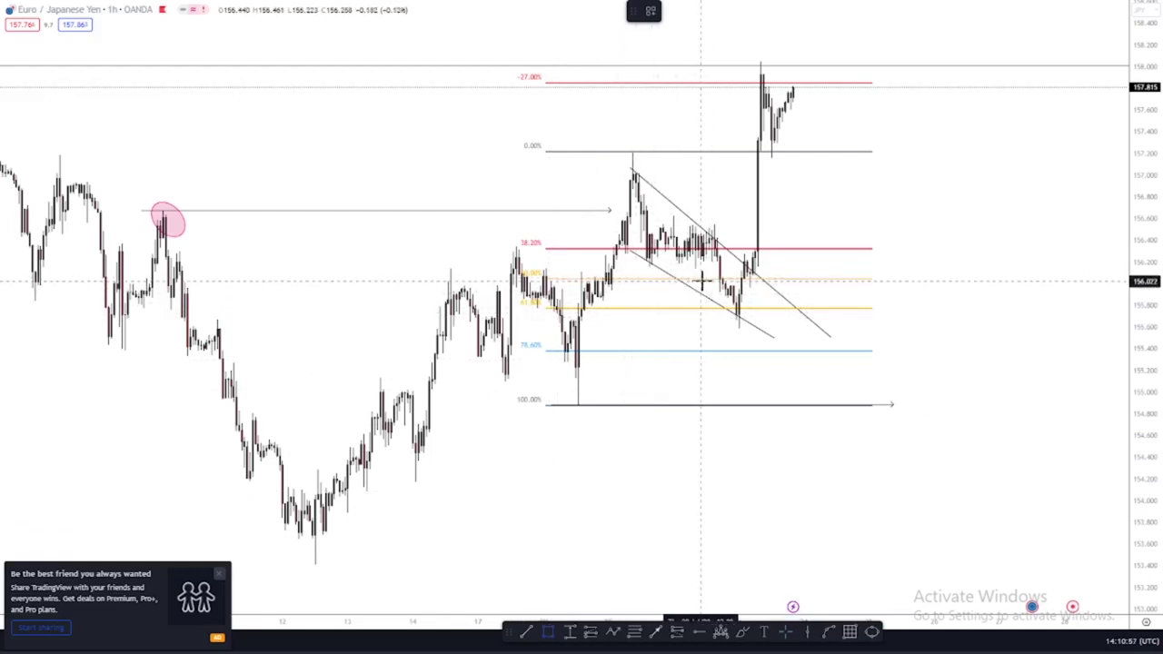
drag(700, 279, 780, 322)
scroll(809, 332, up, 3)
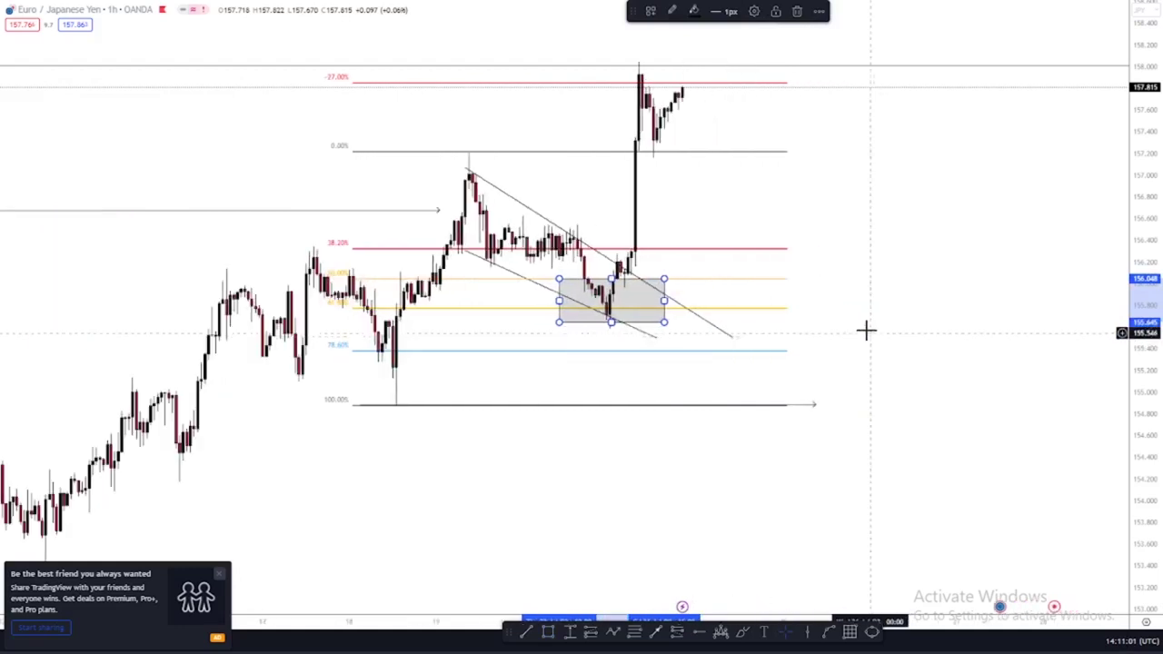
click(882, 327)
scroll(882, 328, down, 2)
- Draw a rectangle over the pullback low from about 155.93 to 155.60, and delete it
drag(676, 279, 683, 291)
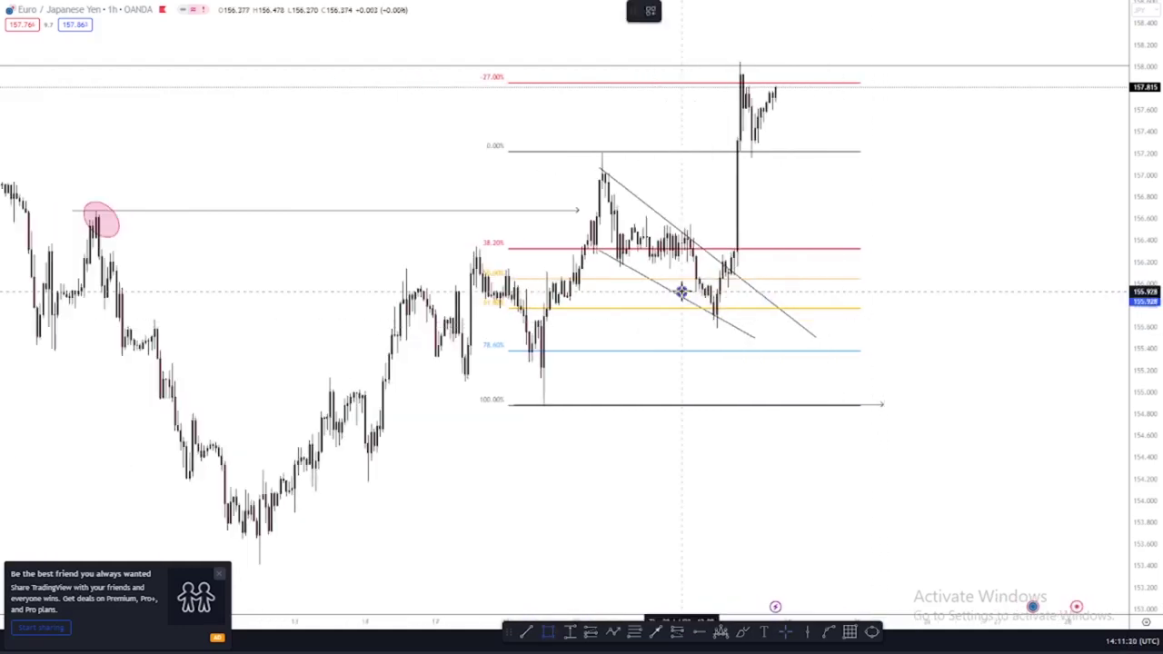
mouse_move(760, 321)
mouse_down()
mouse_move(778, 327)
mouse_move(764, 329)
mouse_up()
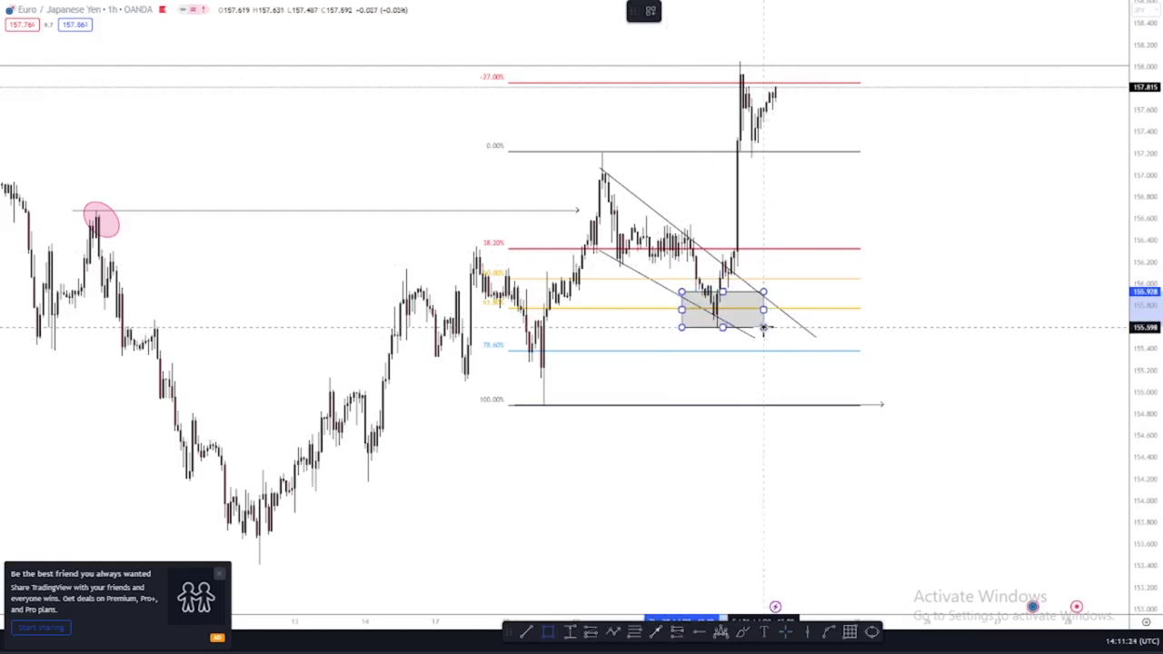
key(Delete)
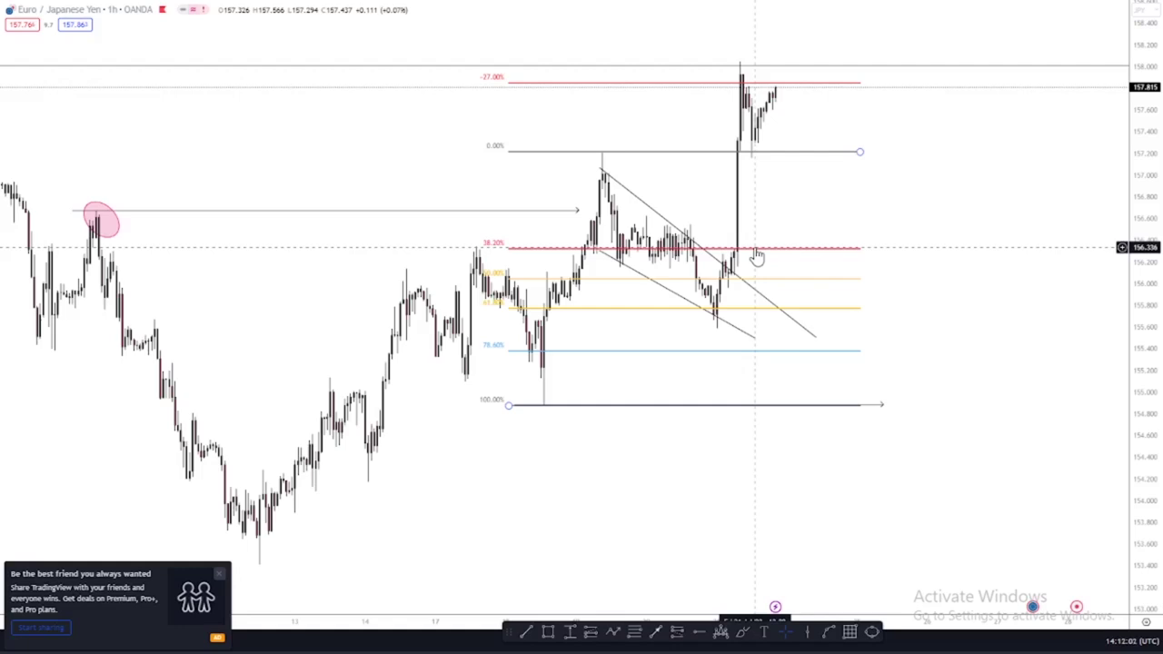
- Place a long position at the channel breakout with entry at about 156.20, stop at about 155.83 and target raised to the line near 158.00
click(755, 252)
click(825, 237)
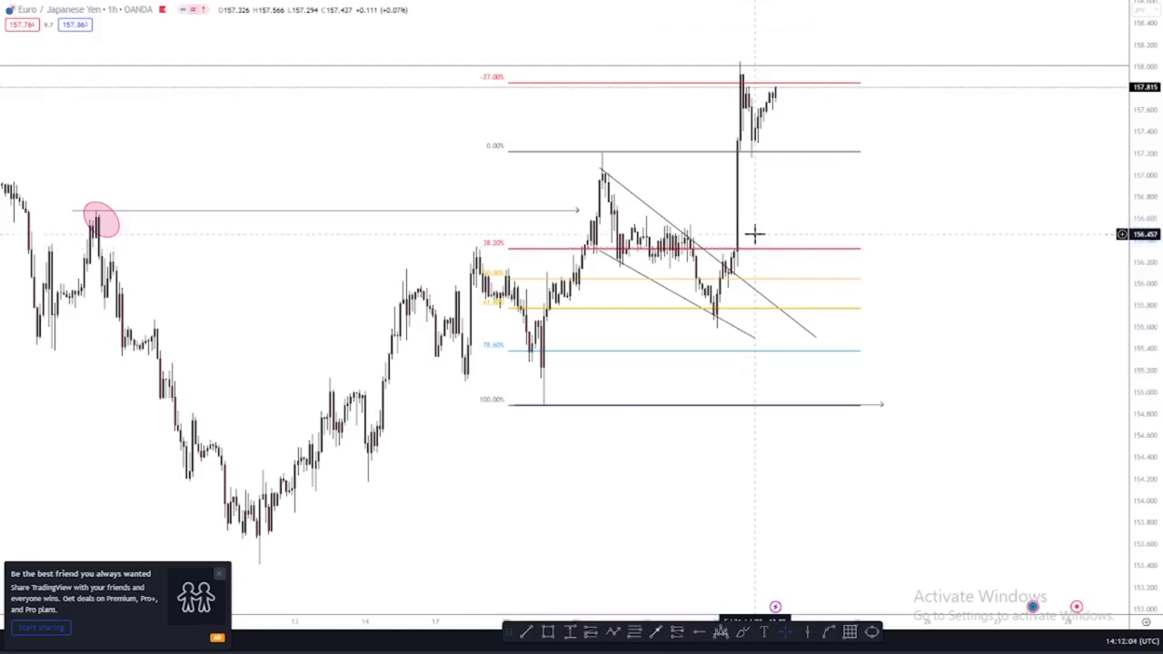
scroll(833, 228, up, 2)
drag(743, 229, 833, 231)
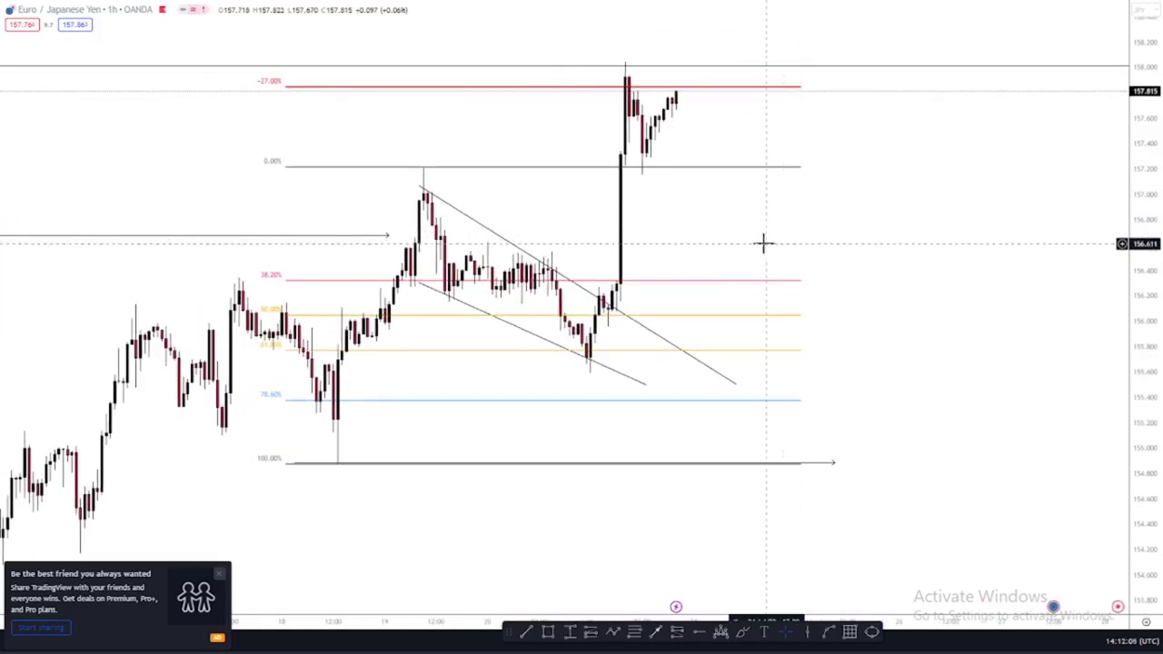
drag(763, 242, 836, 238)
scroll(836, 236, up, 1)
drag(750, 248, 823, 249)
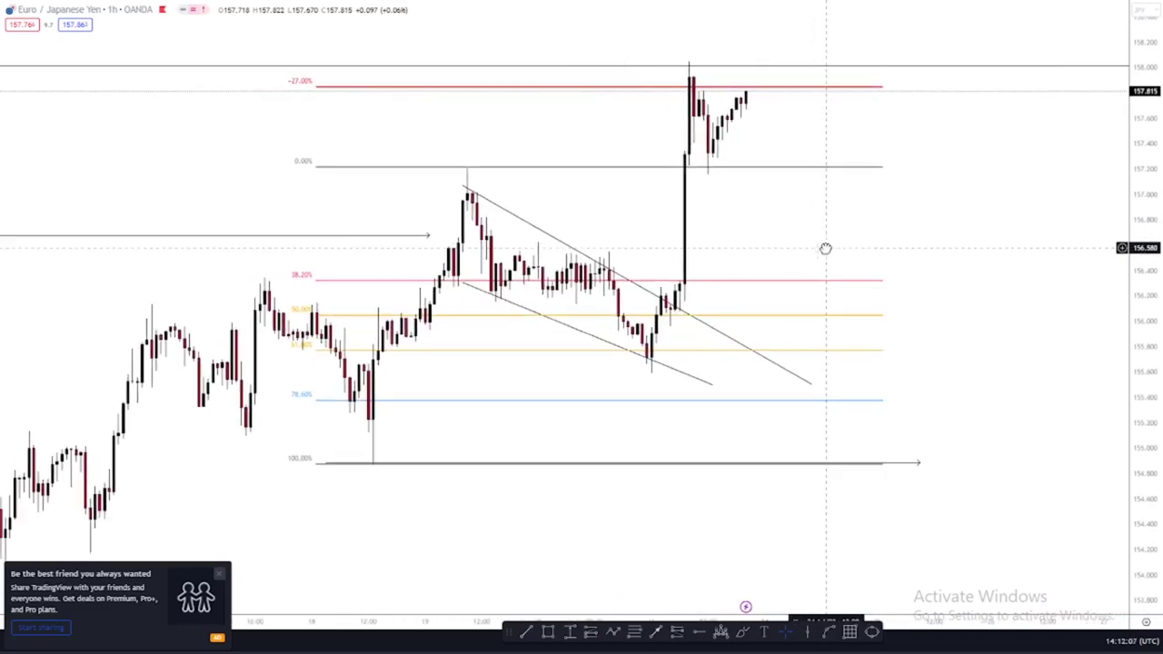
scroll(825, 249, up, 1)
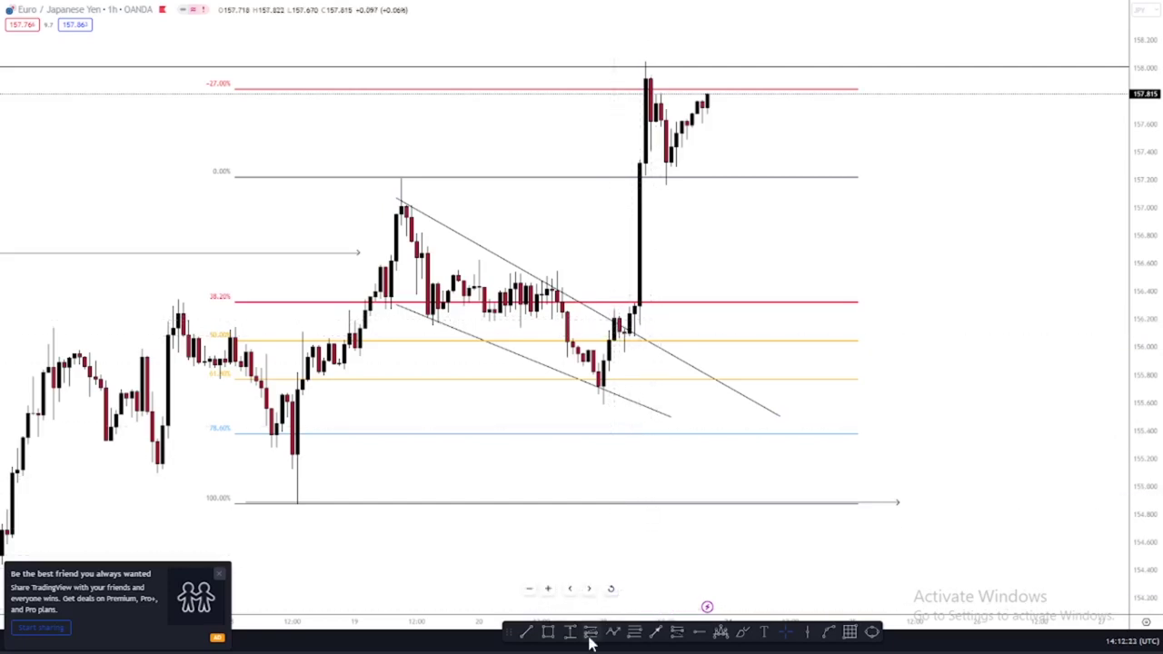
click(614, 318)
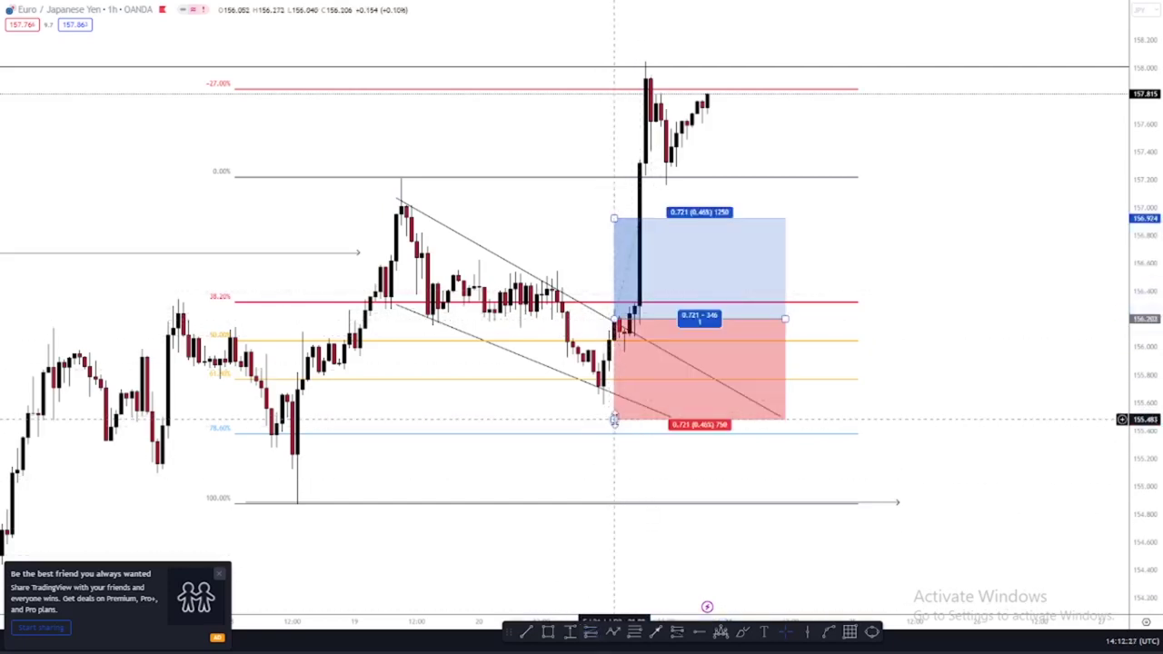
drag(615, 421, 611, 372)
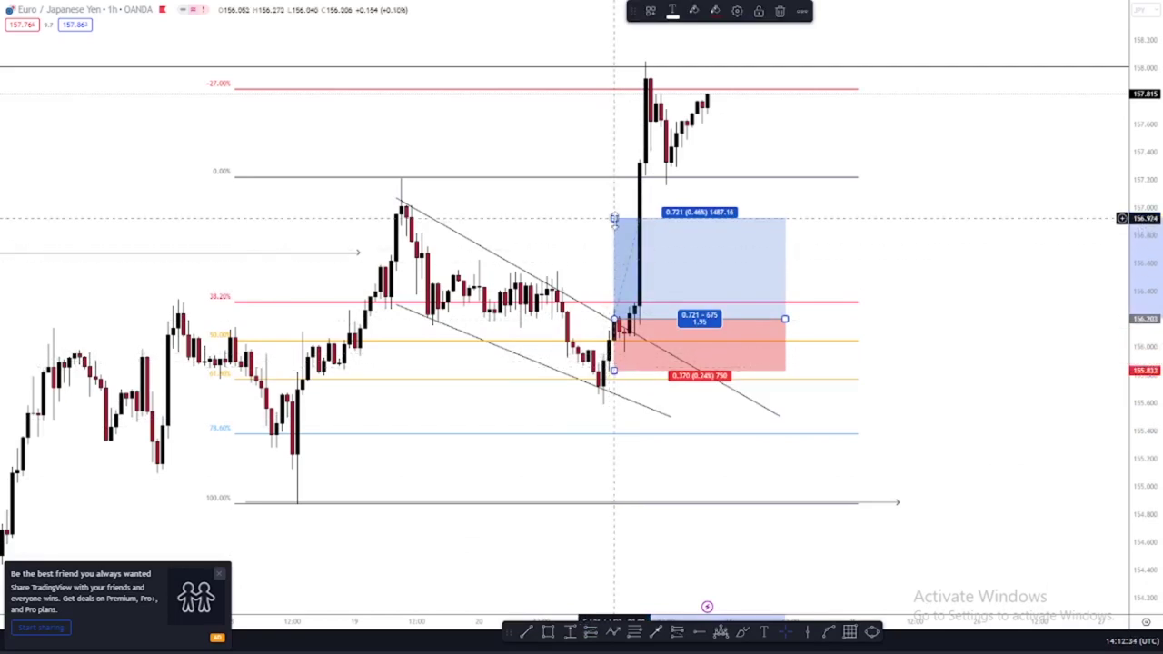
drag(614, 219, 633, 98)
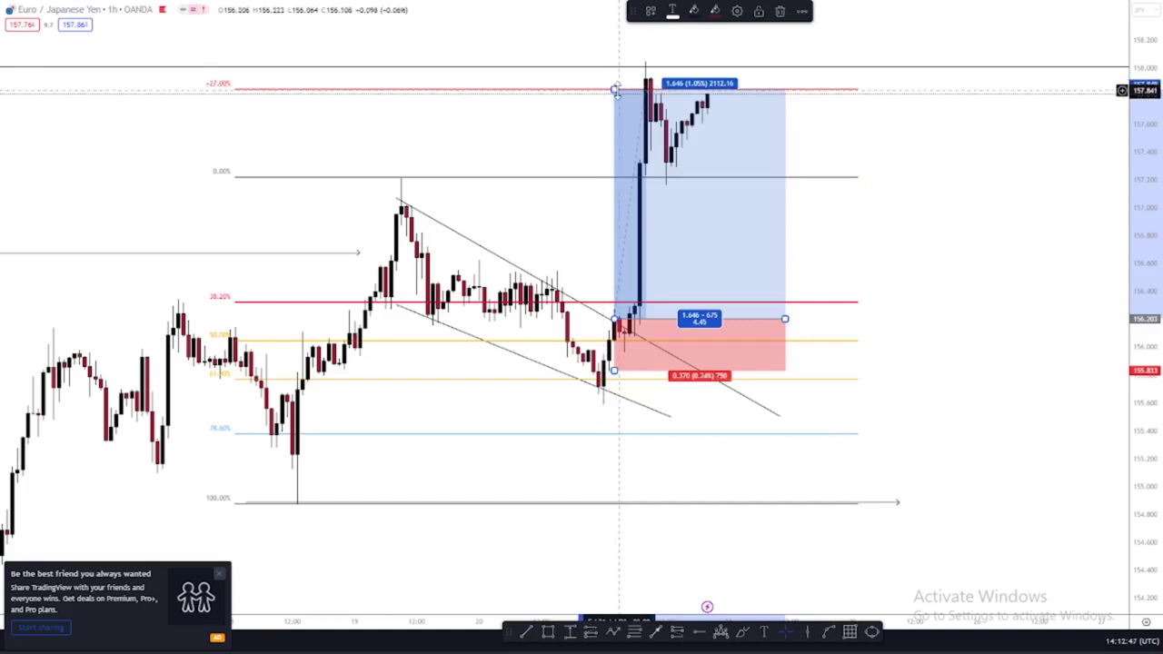
drag(615, 90, 615, 67)
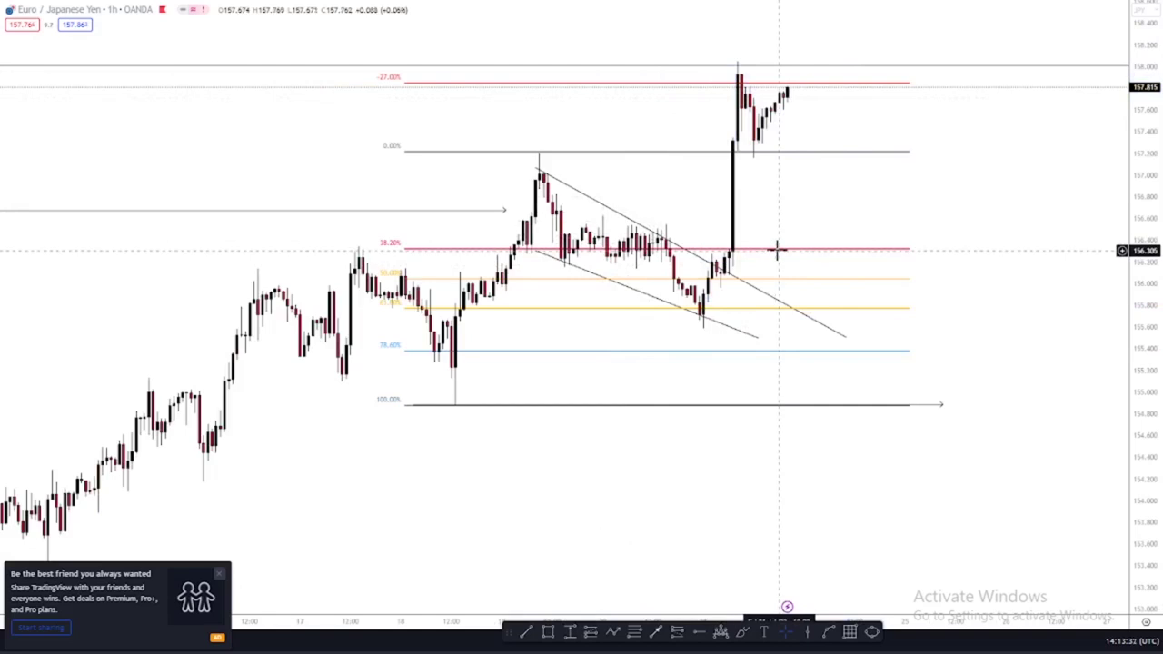
- Delete the Fibonacci retracement and both falling trendlines around the pullback
click(779, 248)
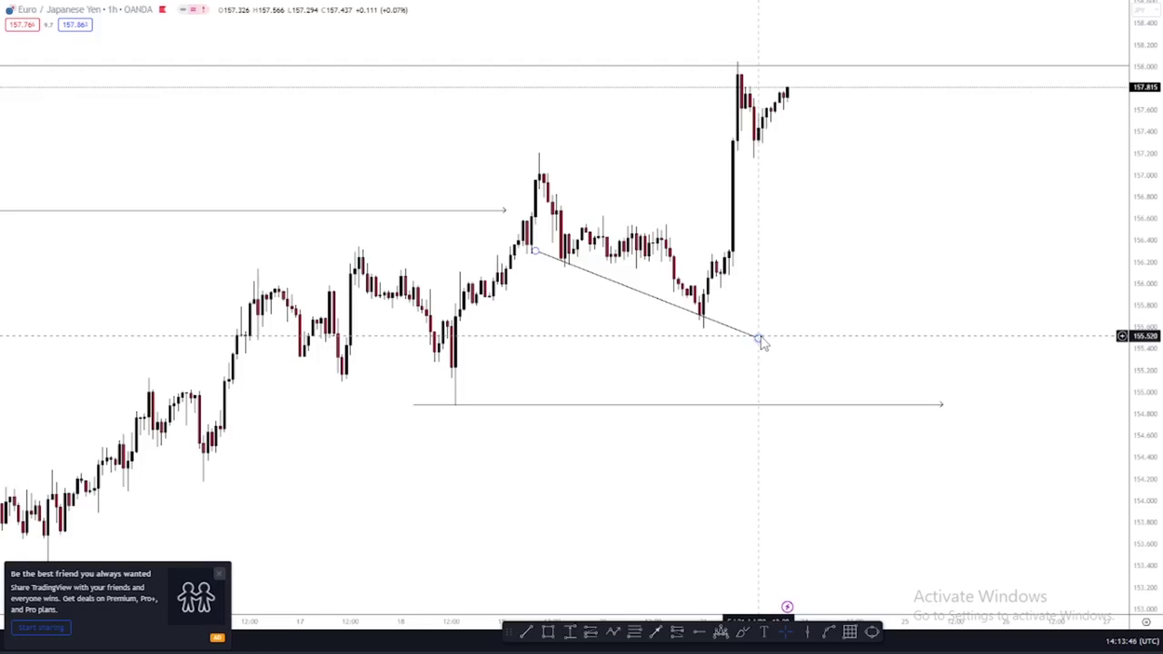
click(760, 340)
key(Delete)
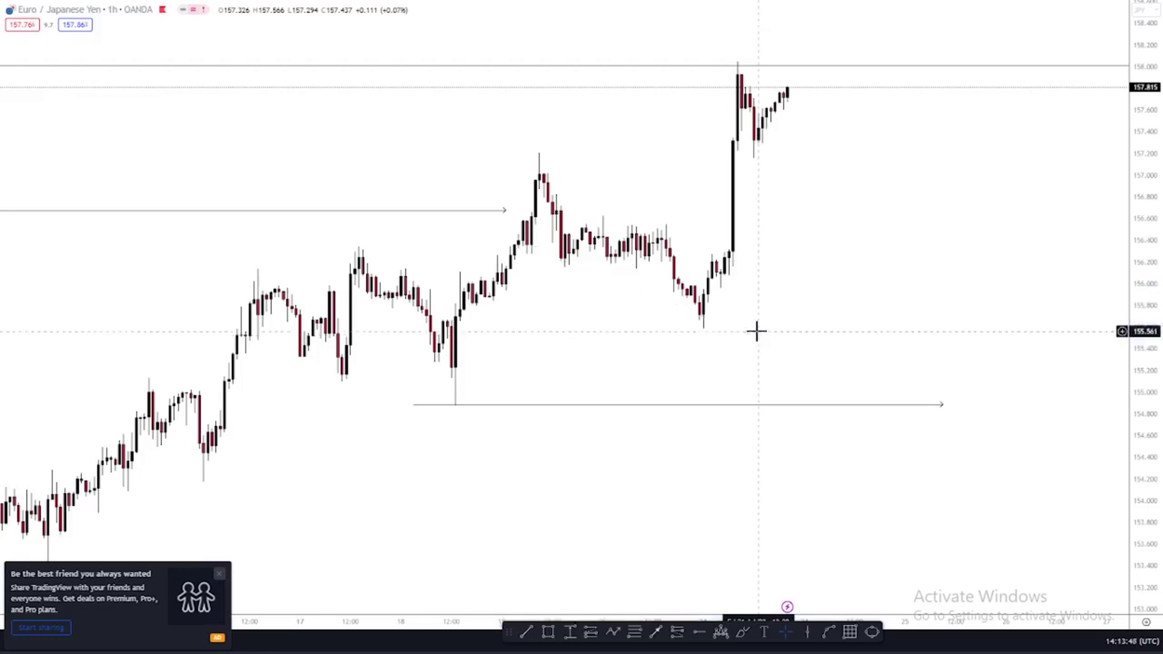
- Draw a rectangle zone from about 155.88 to 156.06, starting at the July 13 rally and extending past the latest candles
scroll(800, 291, left, 5)
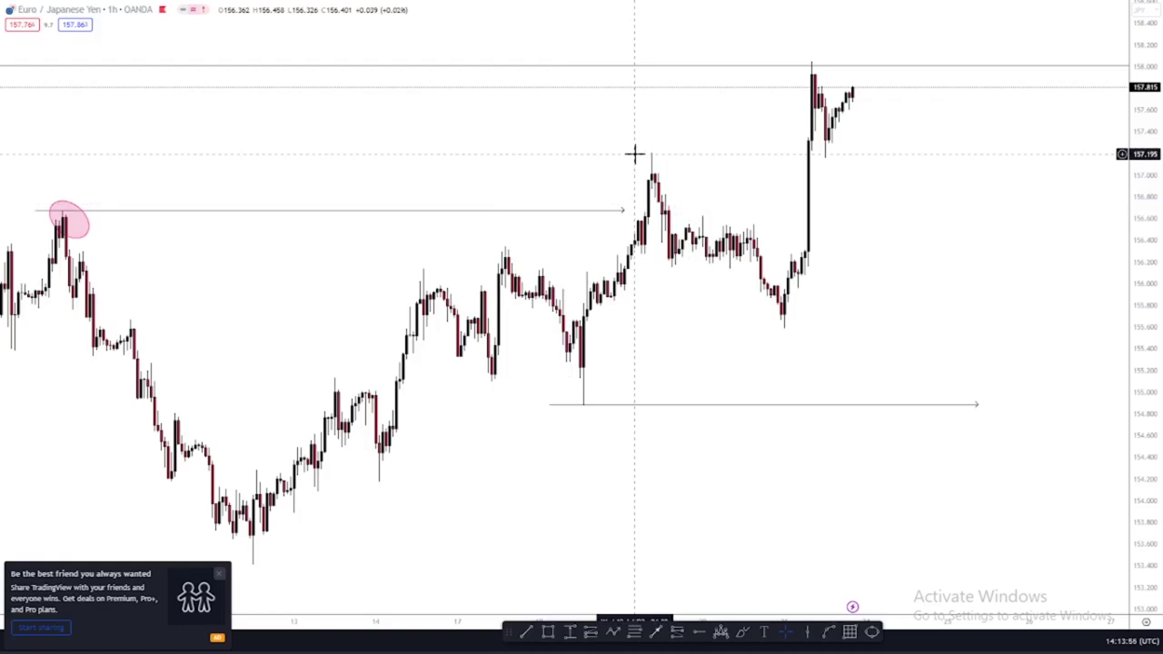
click(549, 631)
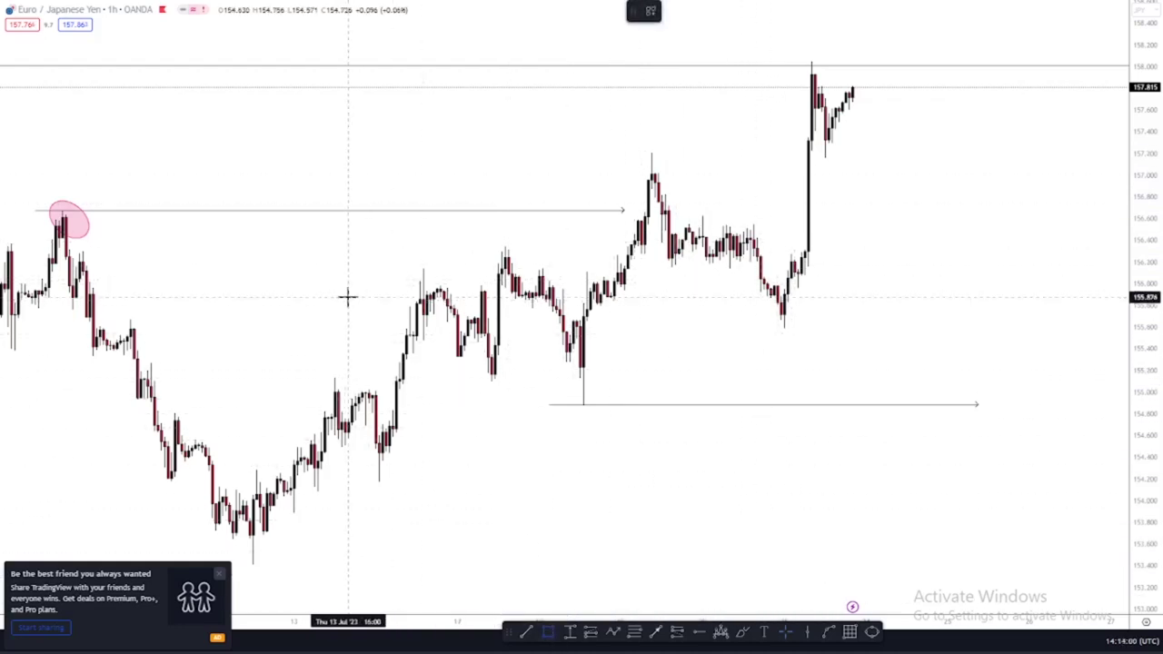
click(355, 298)
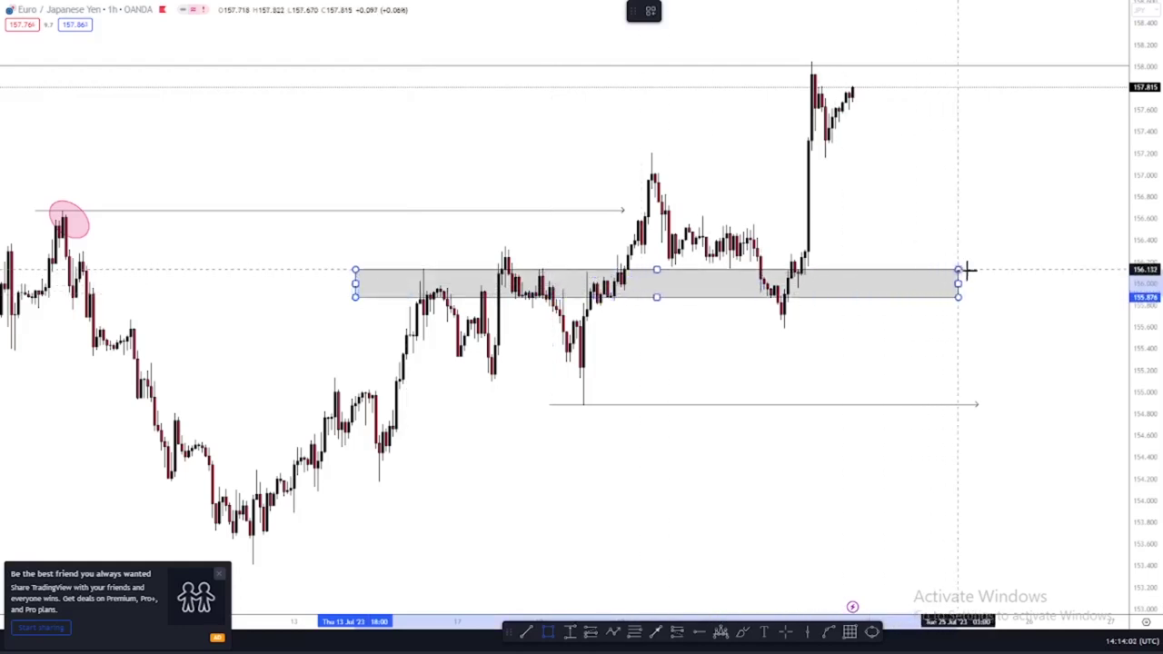
click(989, 277)
click(660, 466)
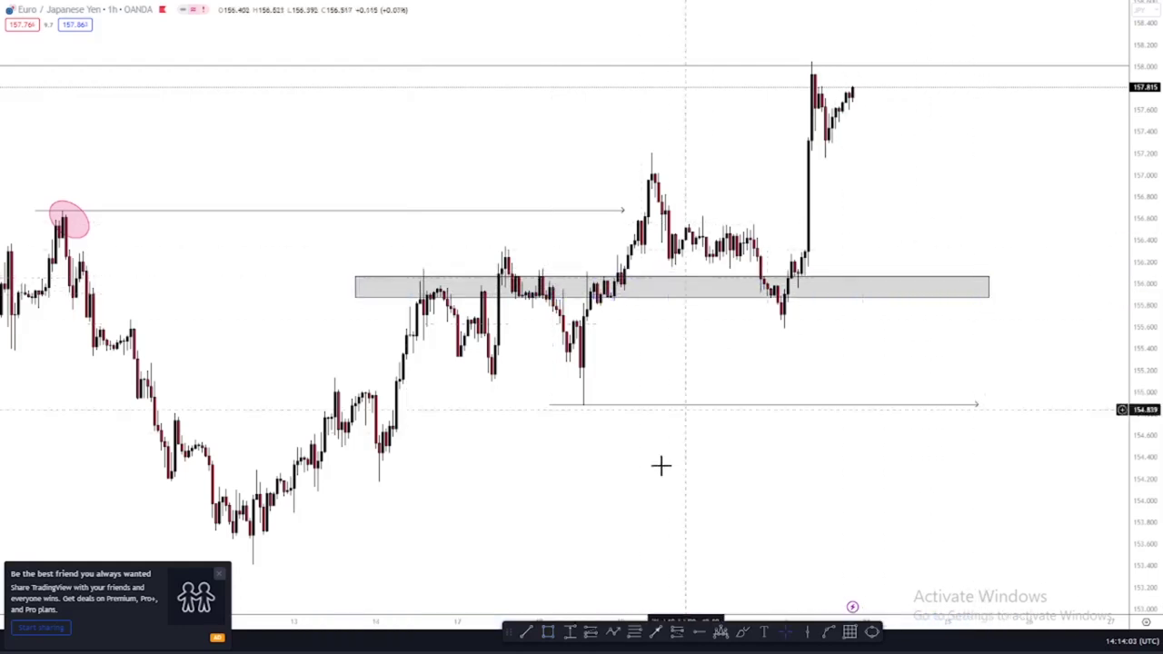
- Draw a path from the swing low near 154.88 up to the 157.20 high, down to about 155.68 and up to about 156.23
click(613, 631)
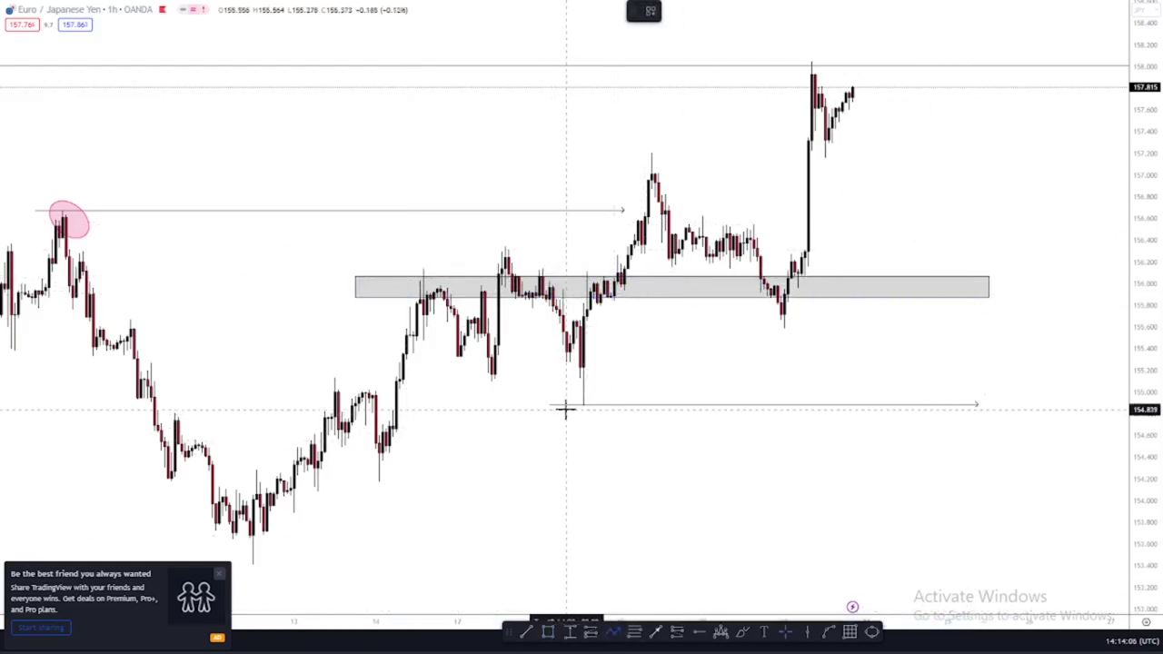
click(569, 405)
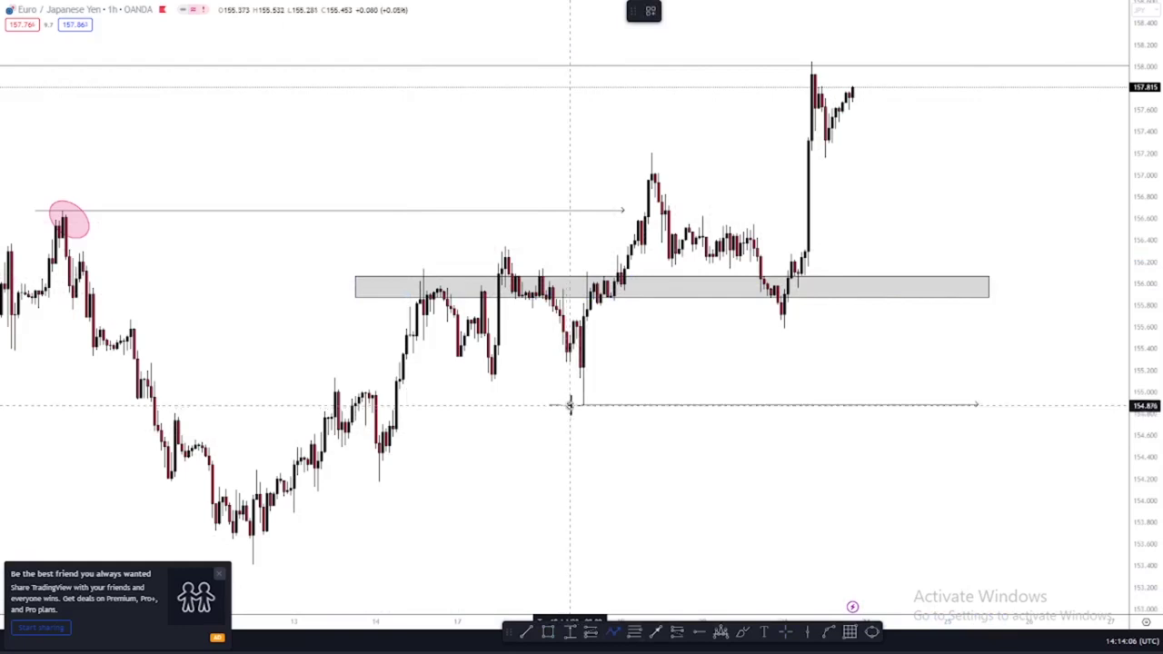
click(652, 155)
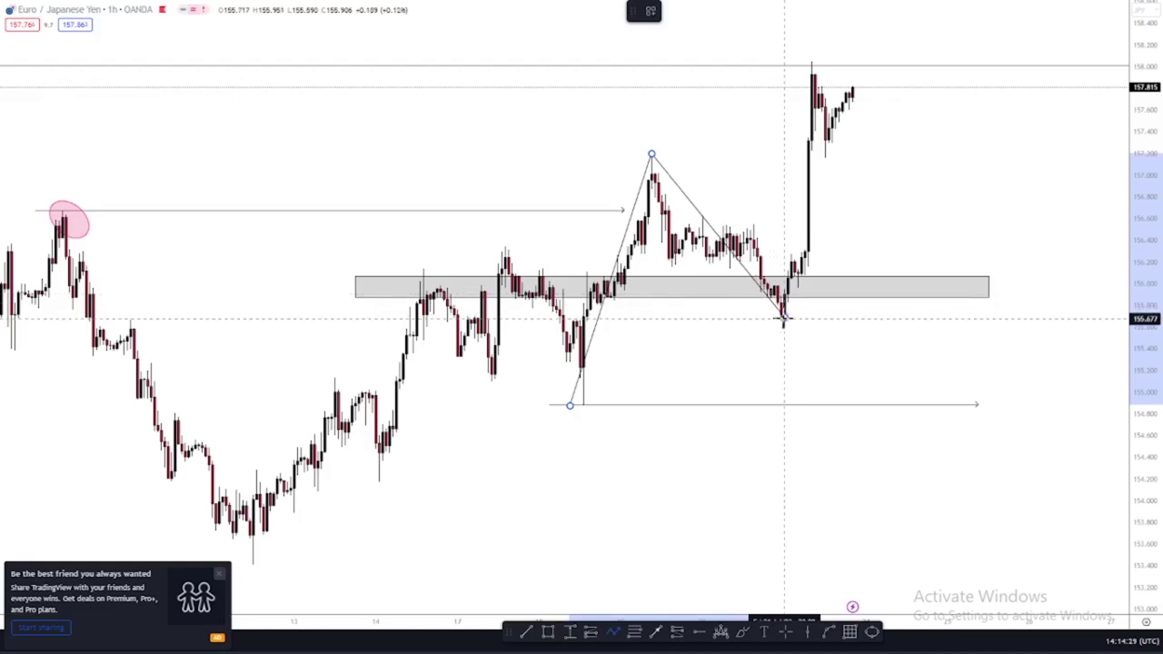
click(783, 317)
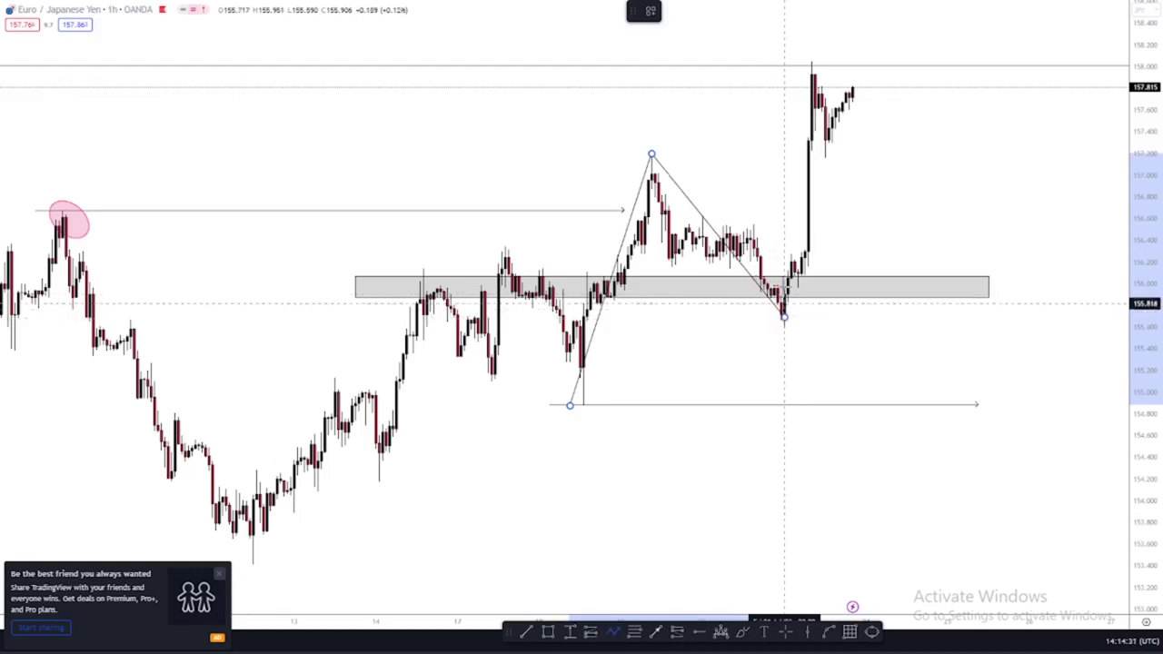
click(790, 258)
- Draw an ellipse around the small consolidation just before the large bullish candle, and delete it
scroll(792, 283, up, 5)
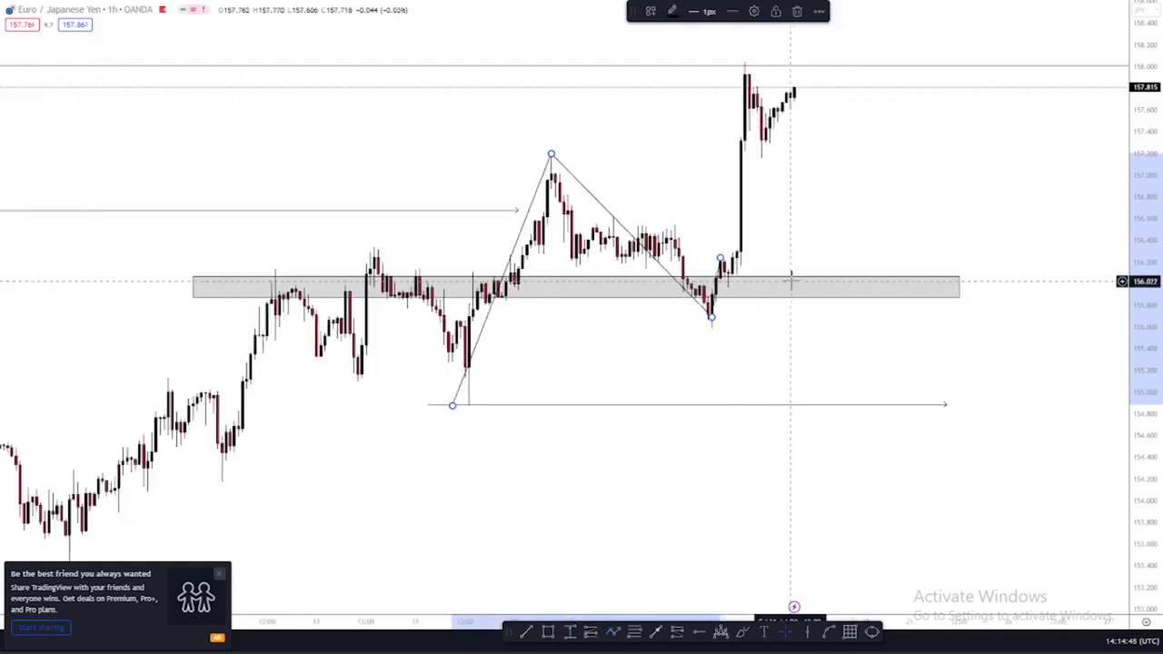
drag(758, 283, 873, 282)
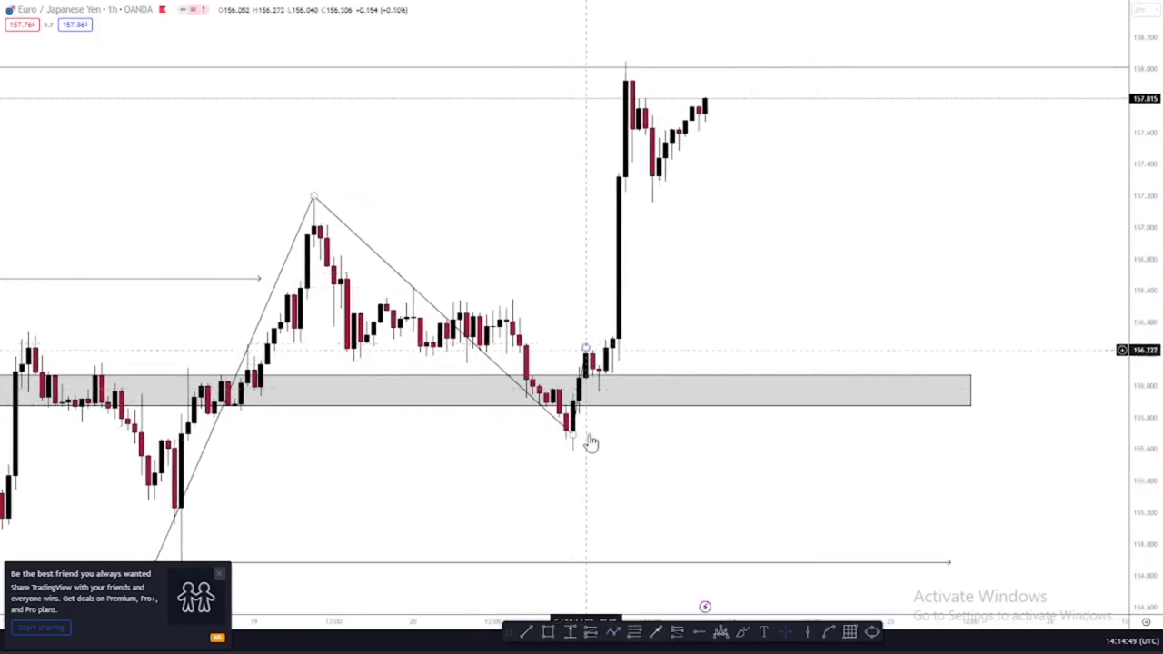
click(614, 632)
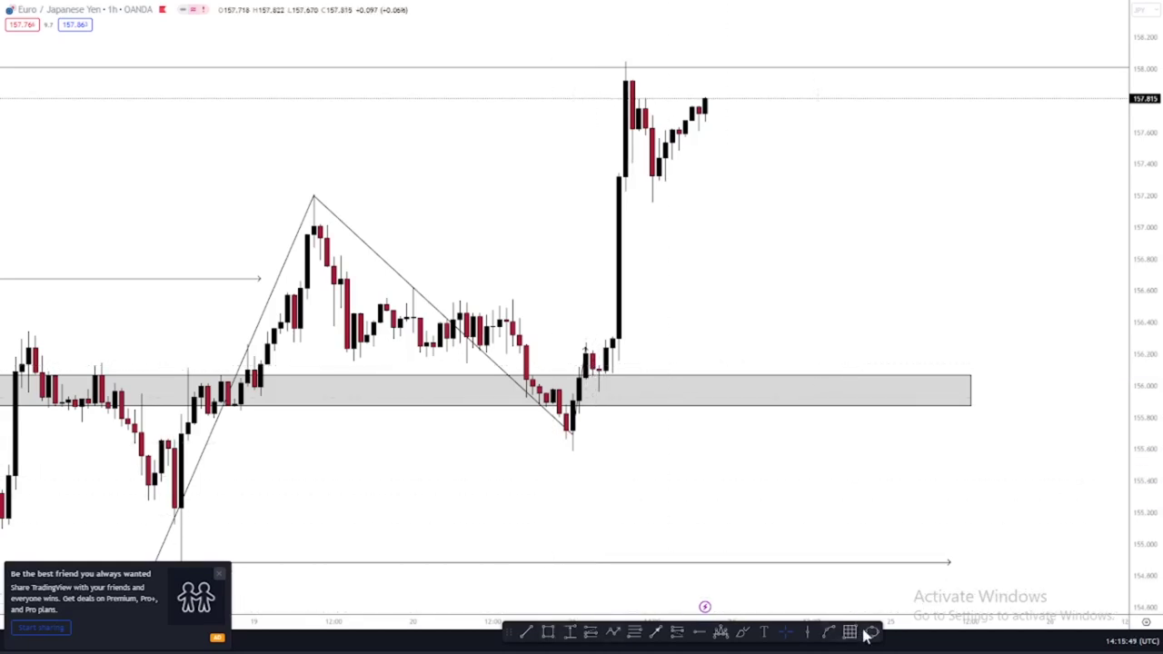
drag(589, 345, 615, 361)
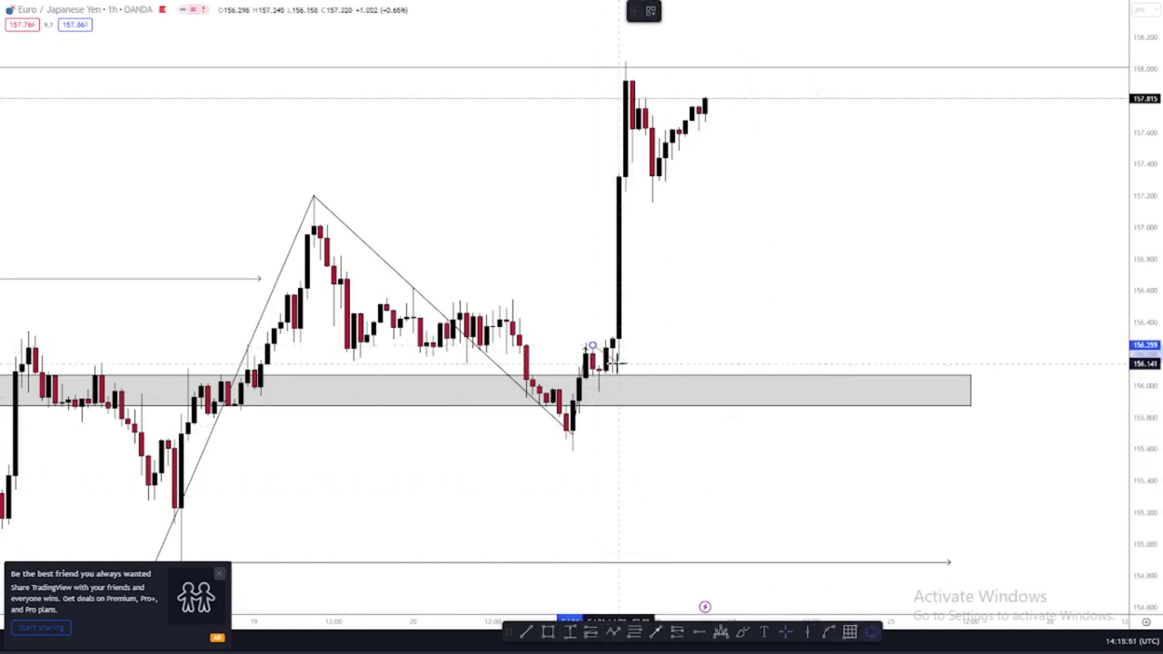
click(647, 356)
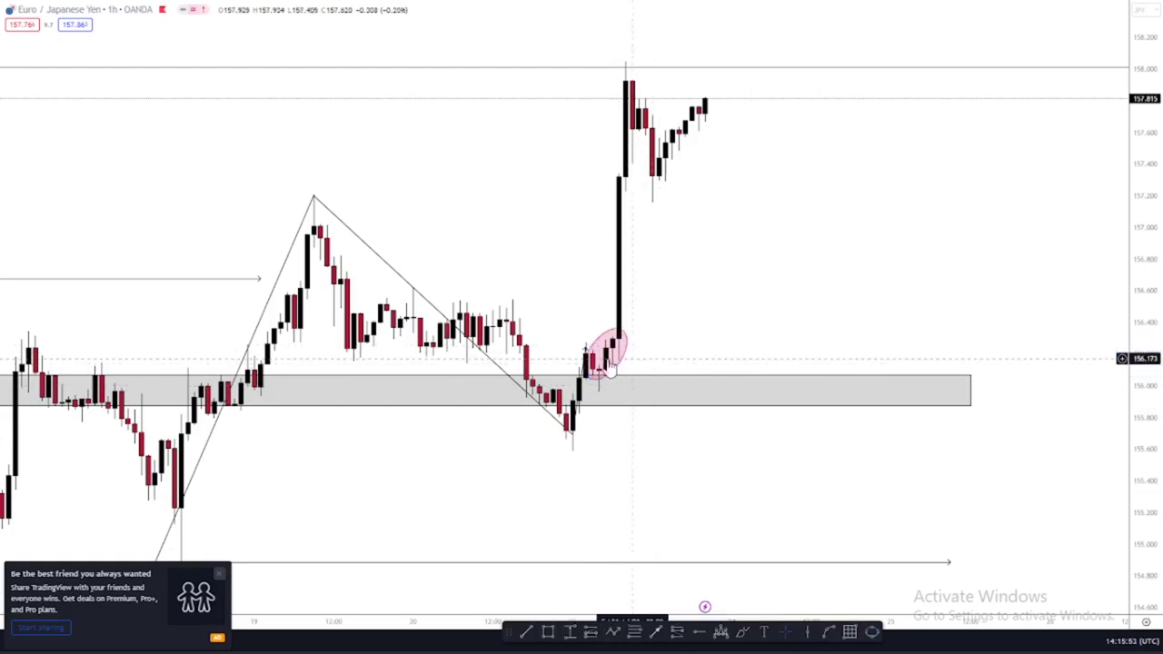
drag(621, 333, 614, 344)
click(797, 12)
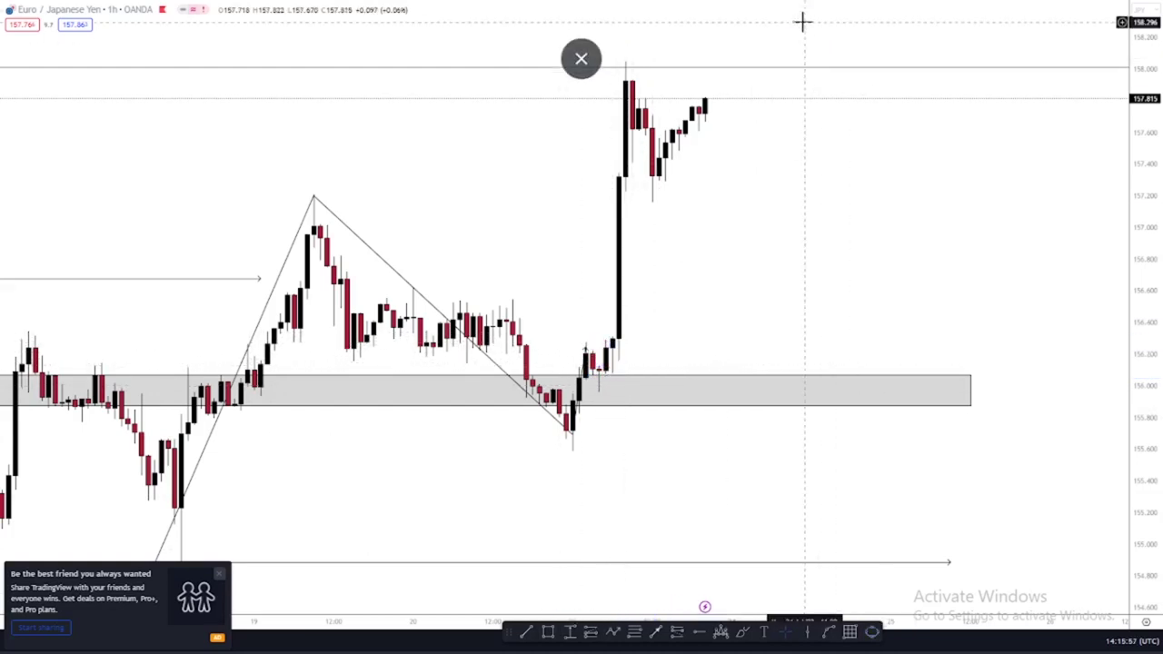
- Draw a rectangle from about 156.33 to 155.94 around the small consolidation before the large bullish candle, using the Pink template
click(548, 631)
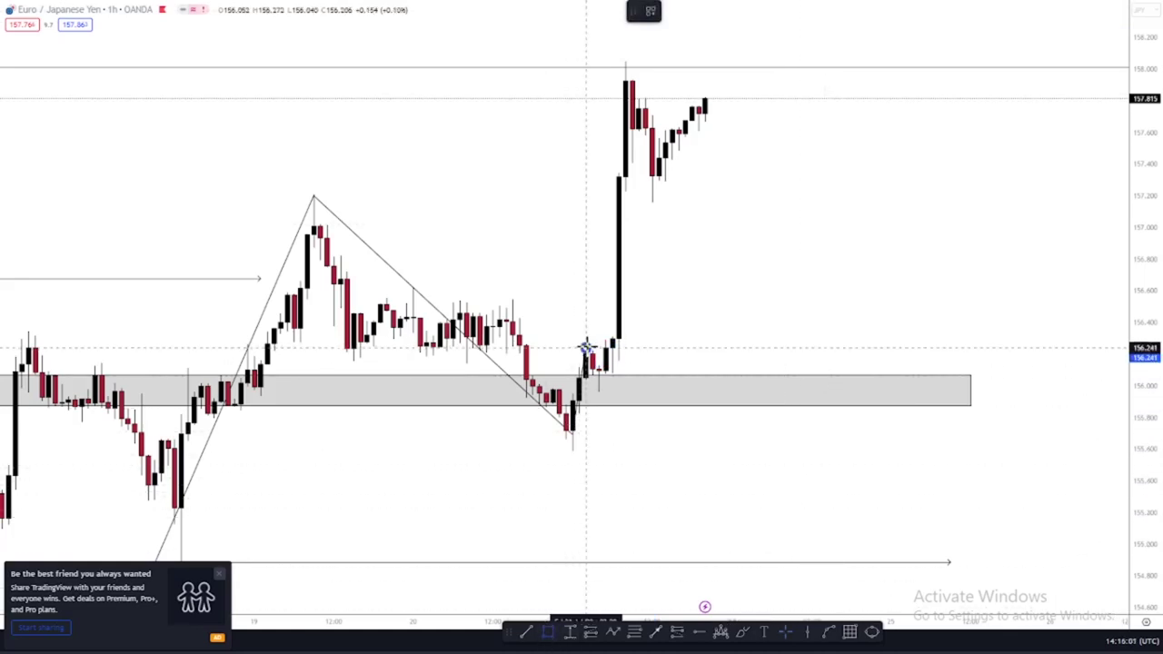
drag(585, 348, 613, 395)
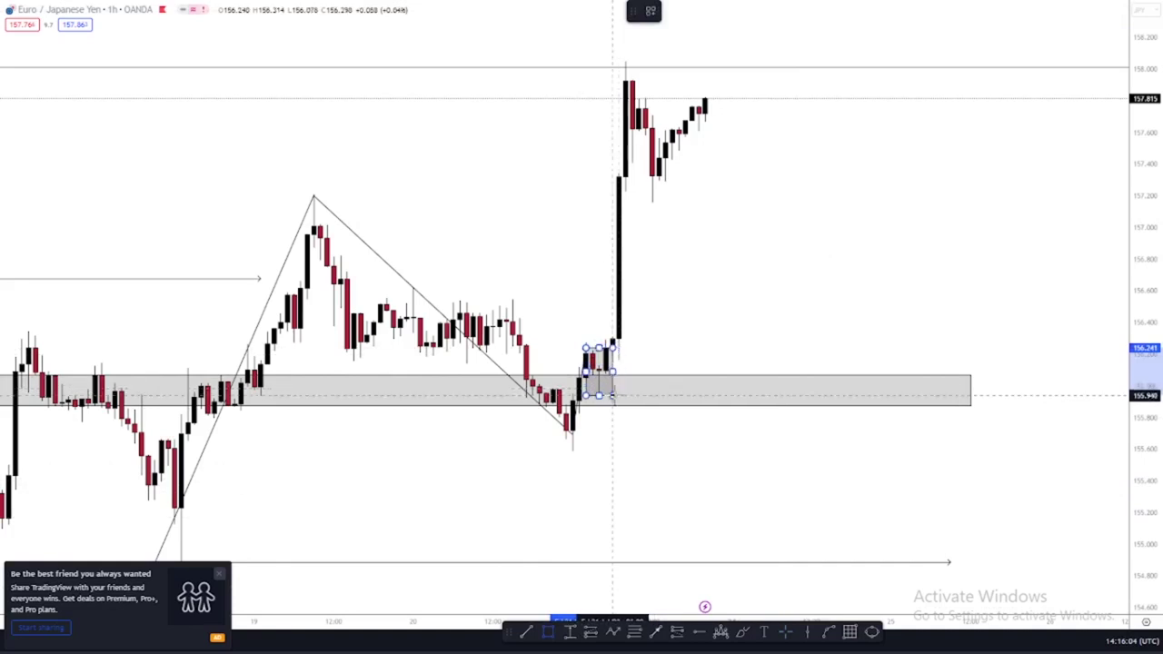
click(651, 12)
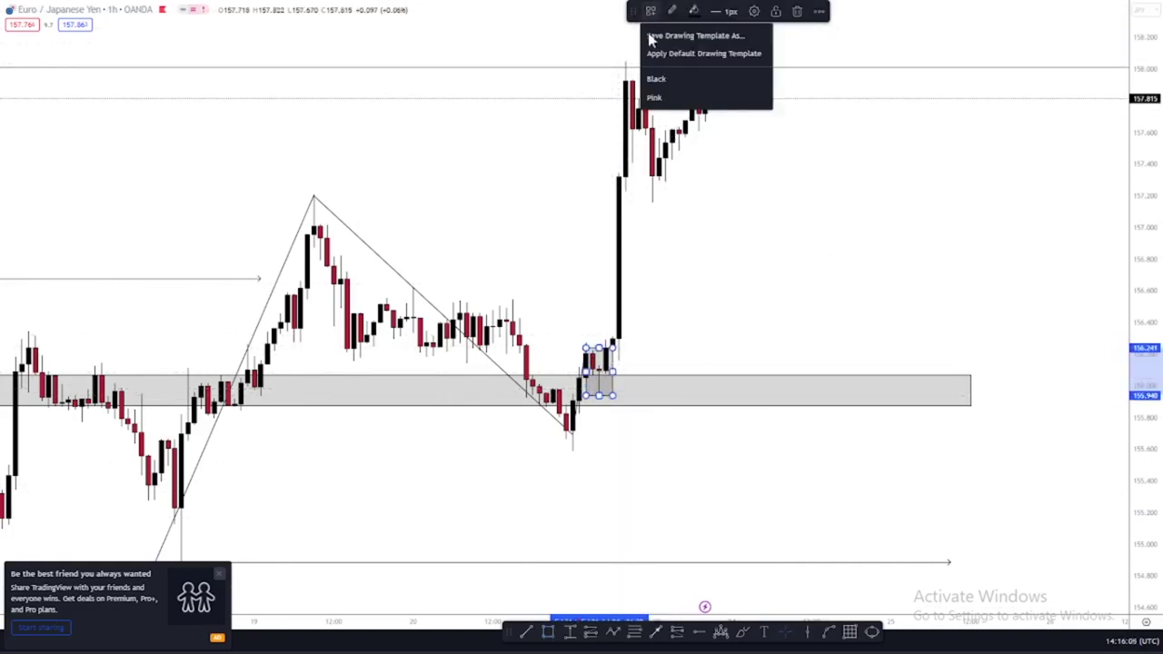
click(659, 100)
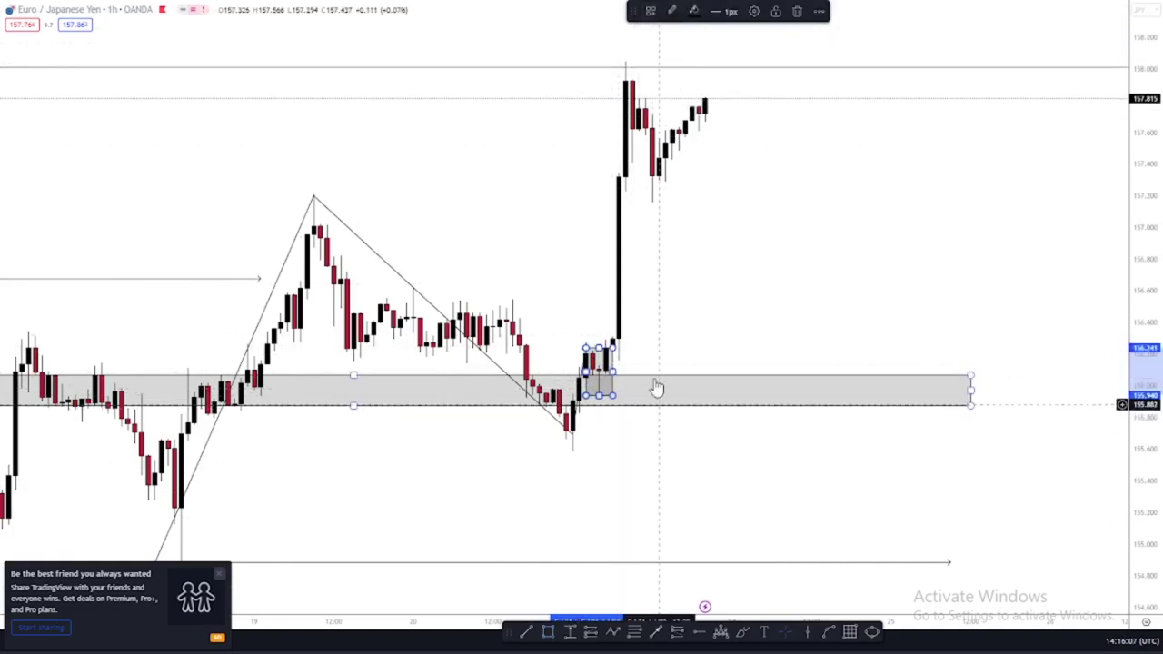
drag(613, 348, 614, 335)
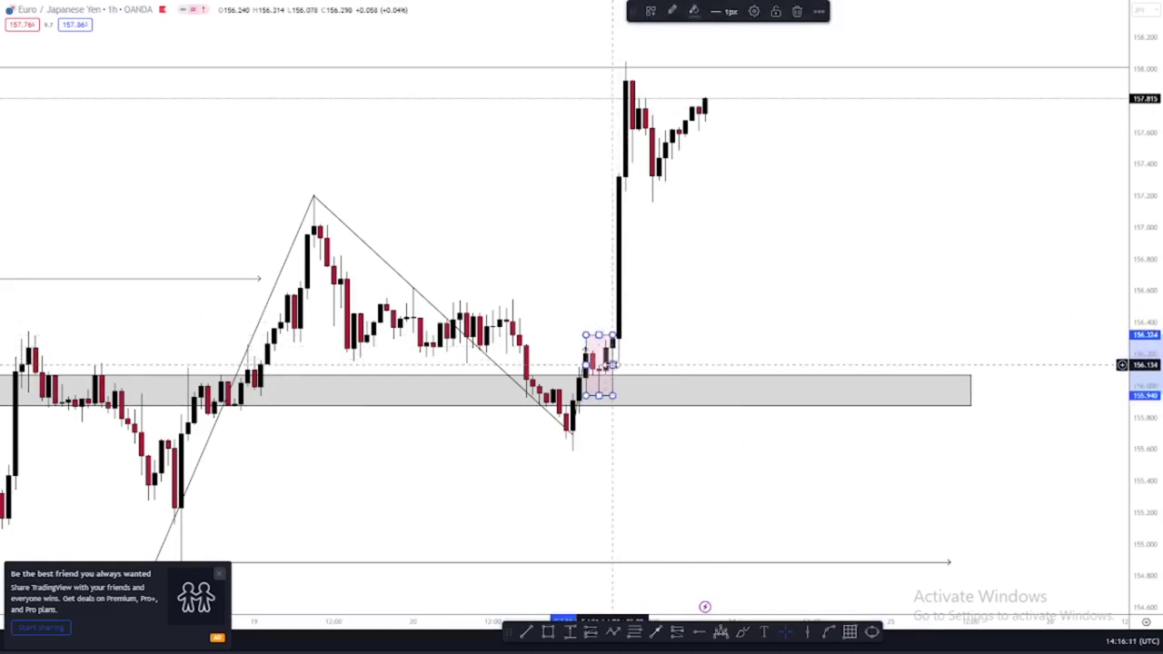
click(631, 346)
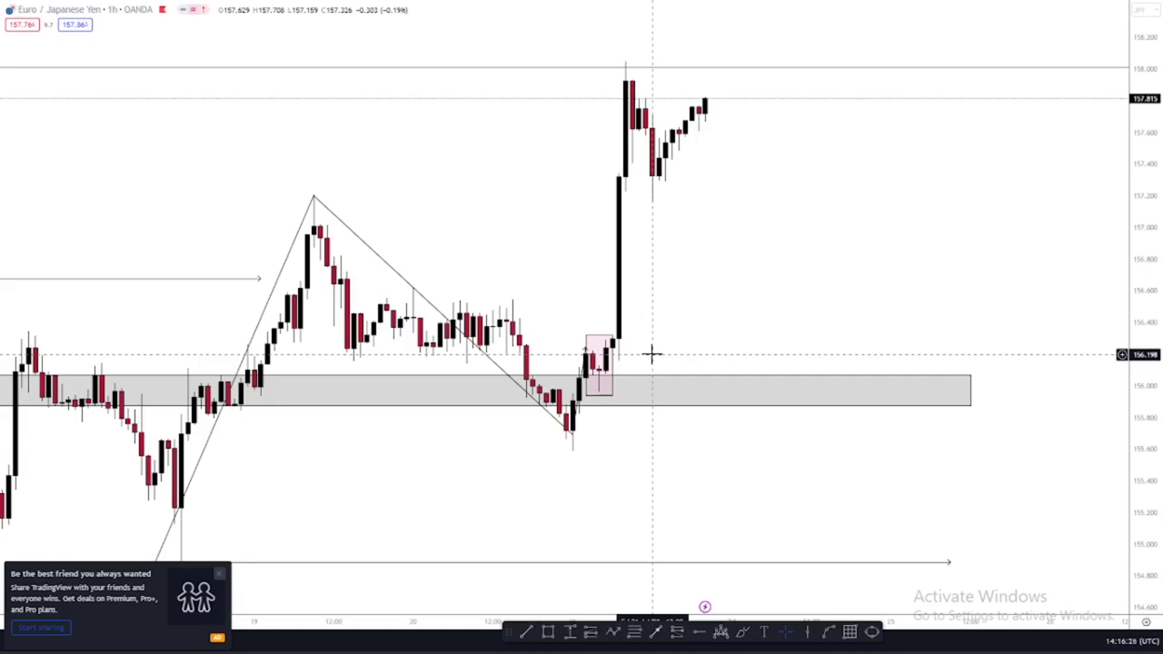
- Place a long position at the small consolidation with entry at 156.237, stop at 155.875 and target at 158.005
click(606, 347)
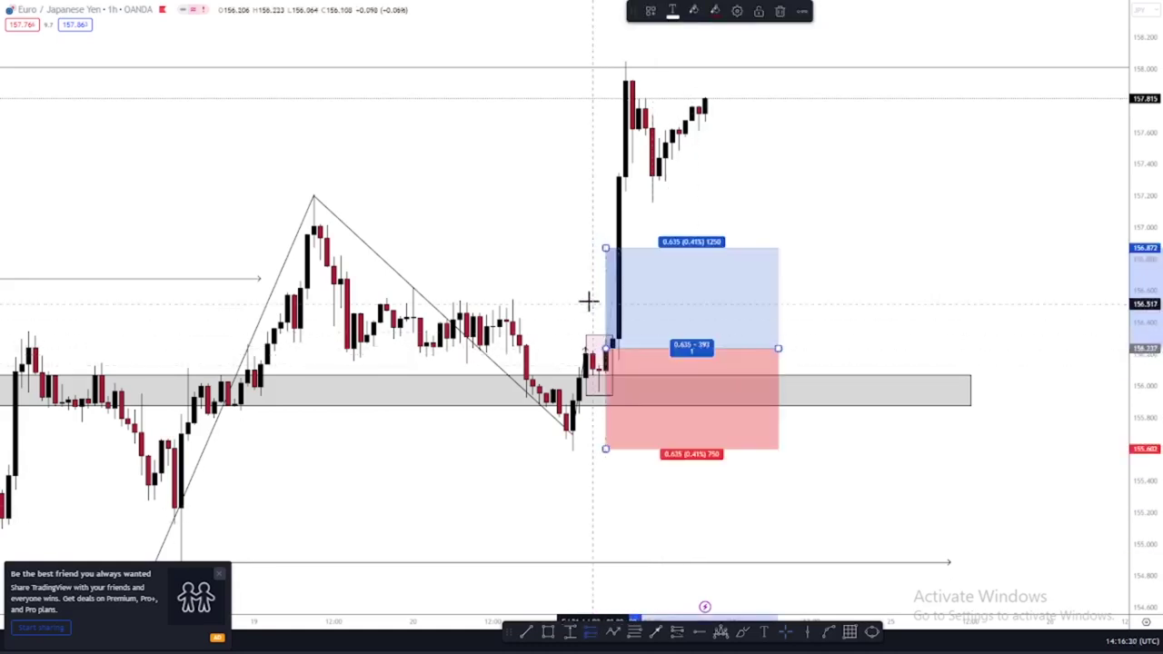
drag(602, 449, 611, 409)
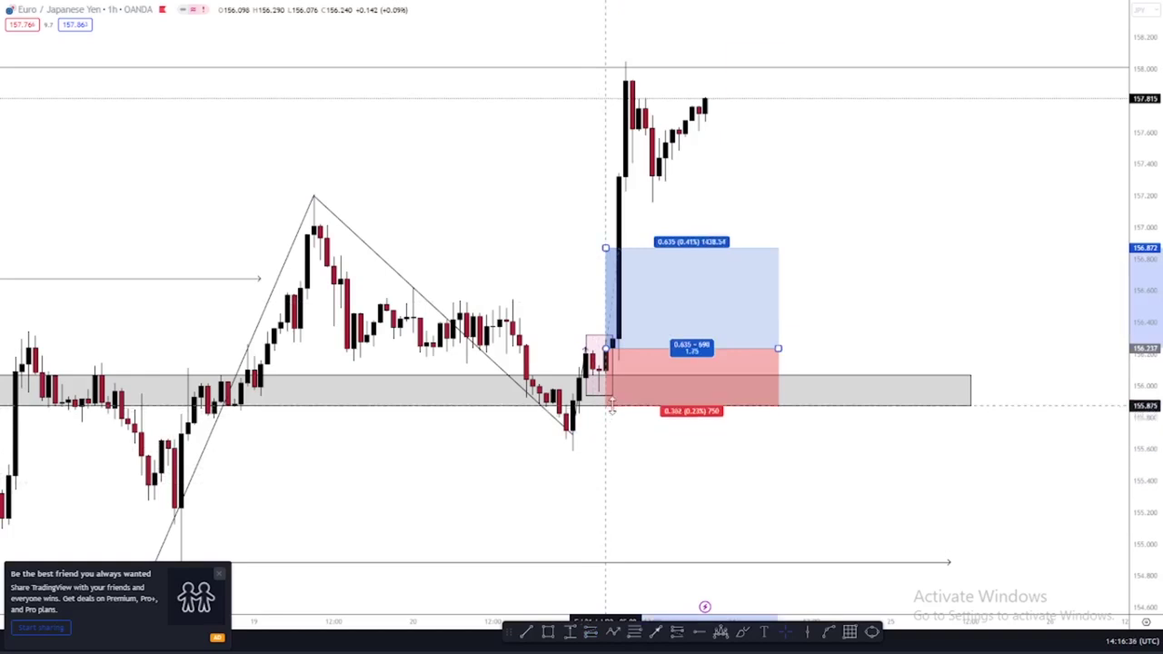
drag(612, 409, 613, 411)
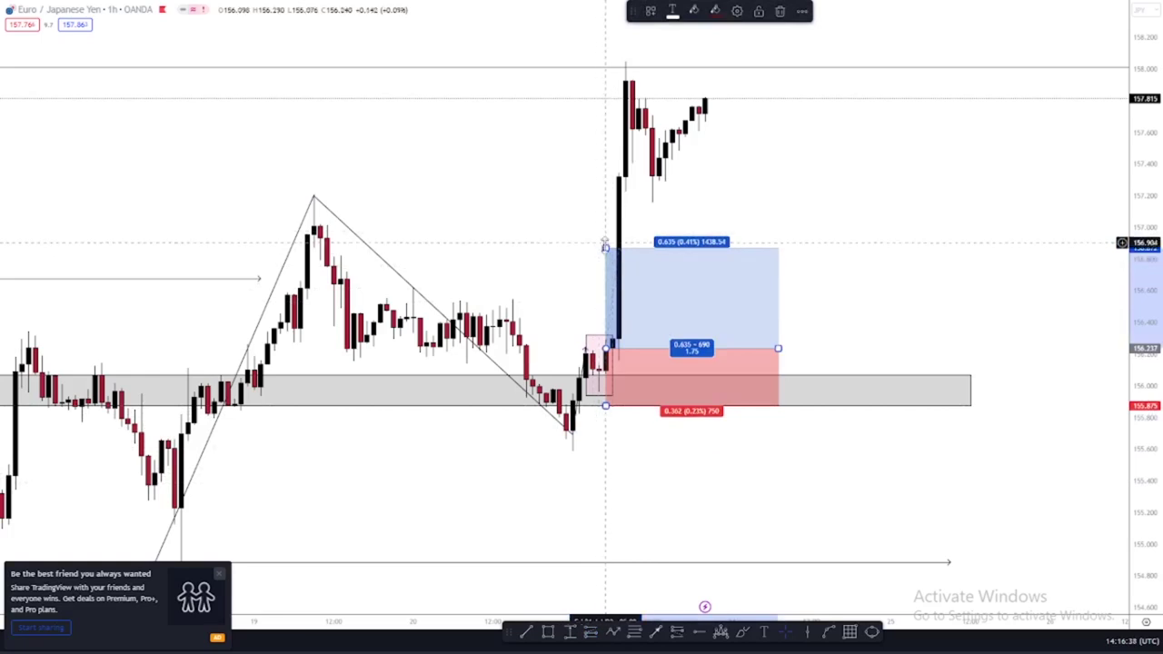
mouse_move(605, 247)
mouse_down()
mouse_move(607, 118)
mouse_move(623, 66)
mouse_up()
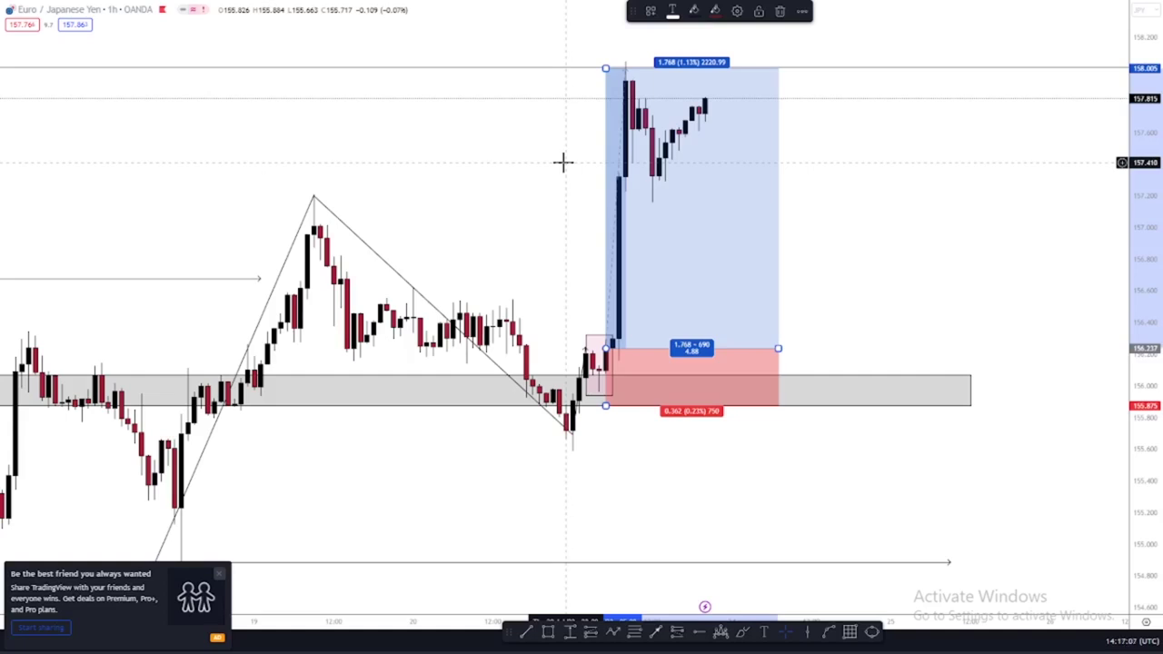
scroll(562, 162, down, 2)
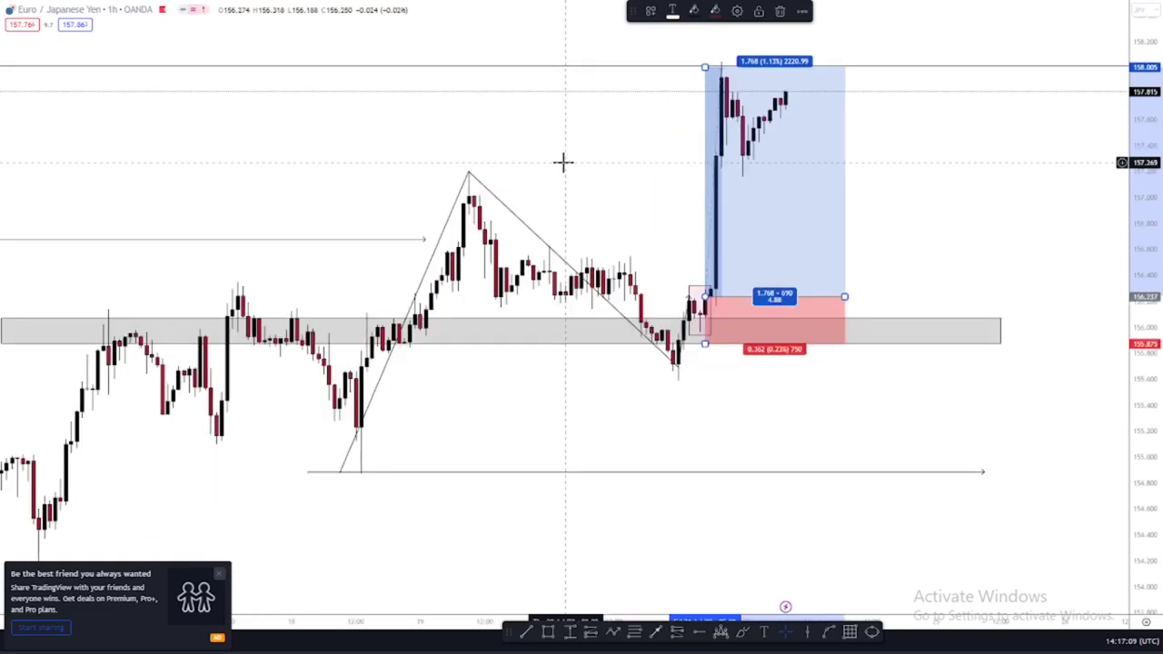